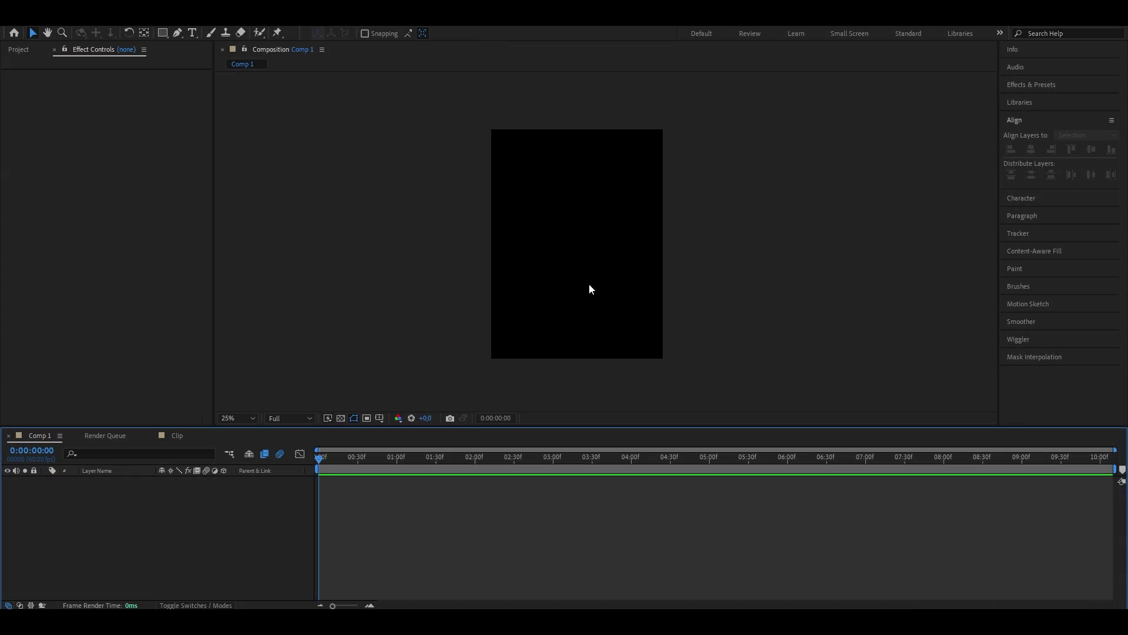
Step: Pick the Rectangle tool and set its stroke colour to white
{"action": "left_click", "coordinate": [163, 33]}
{"action": "left_click", "coordinate": [415, 34]}
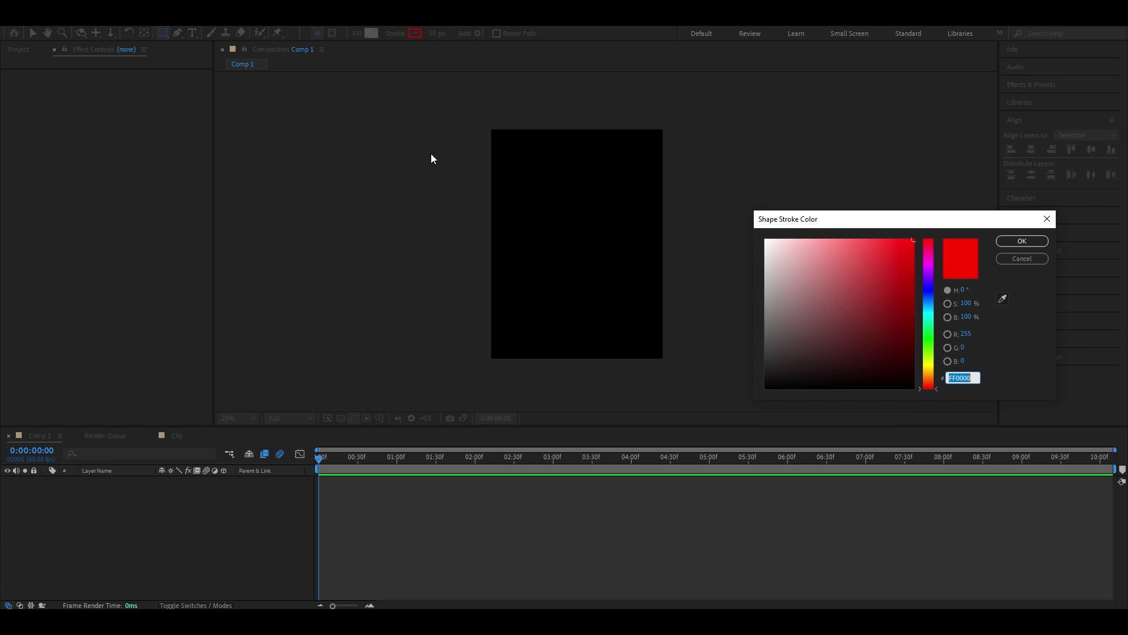
{"action": "left_click_drag", "start_coordinate": [880, 294], "coordinate": [626, 178]}
{"action": "left_click", "coordinate": [1008, 241]}
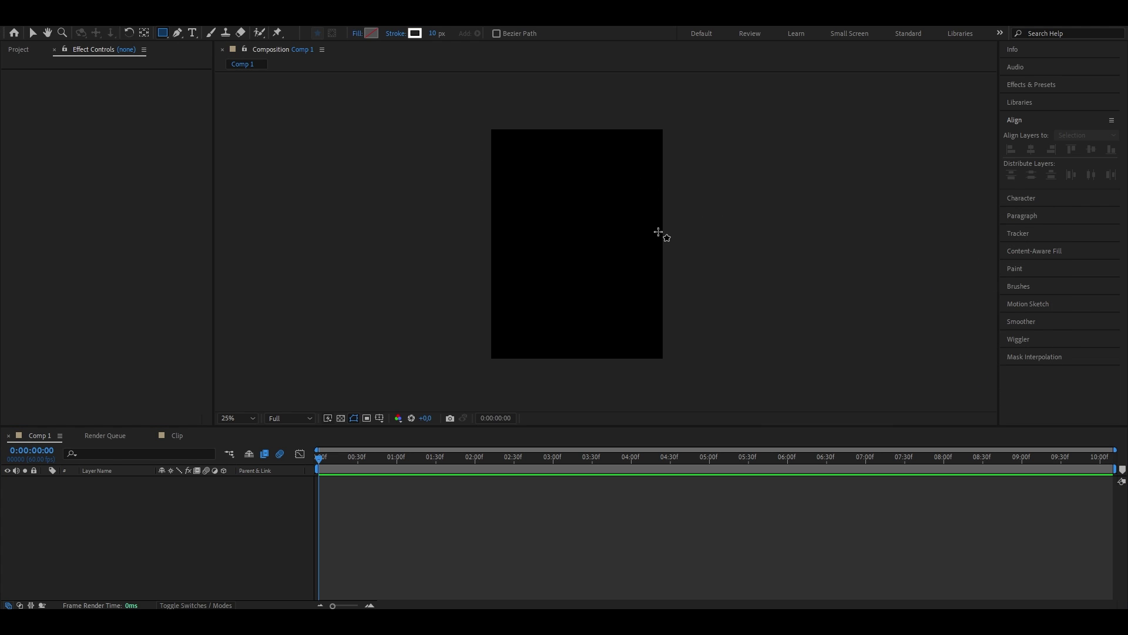
Step: Draw a square in the middle of Comp 1 and align it to the composition's vertical center
{"action": "left_click_drag", "start_coordinate": [526, 198], "coordinate": [629, 280]}
{"action": "key", "text": "v"}
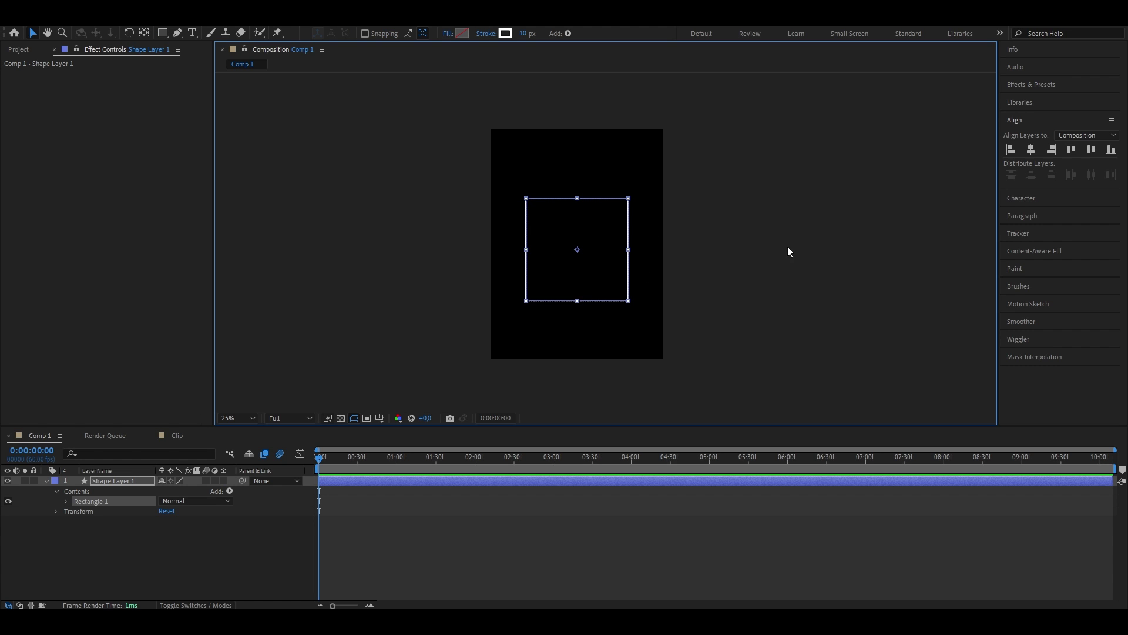
{"action": "left_click", "coordinate": [1092, 150]}
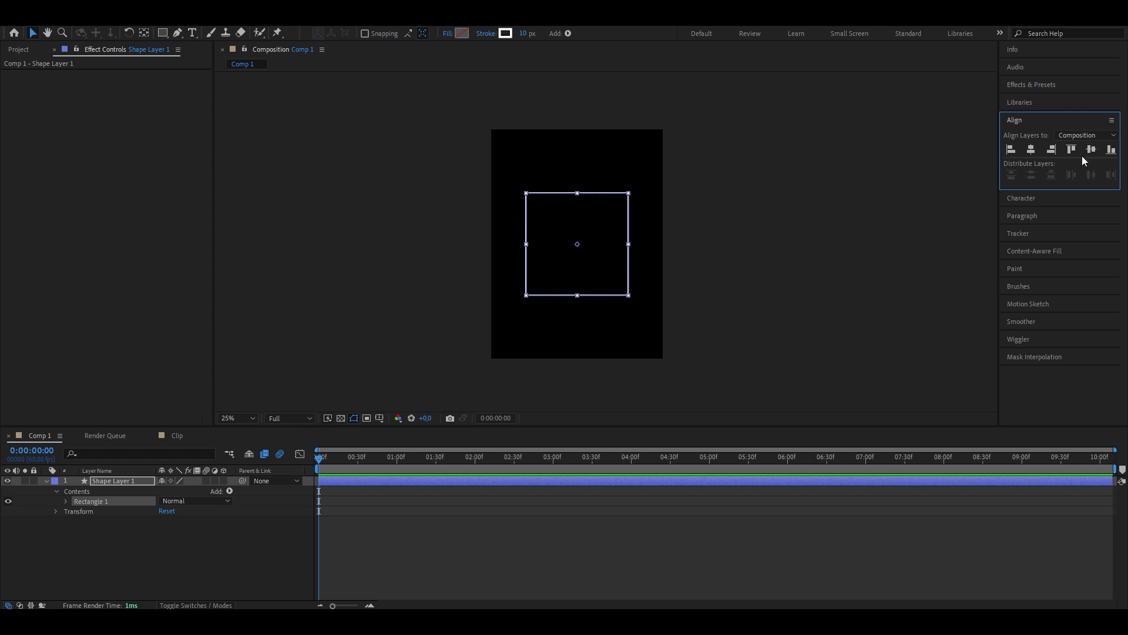
Step: Zoom the Comp 1 viewer to 50% and switch on the grid overlay
{"action": "left_click", "coordinate": [583, 239]}
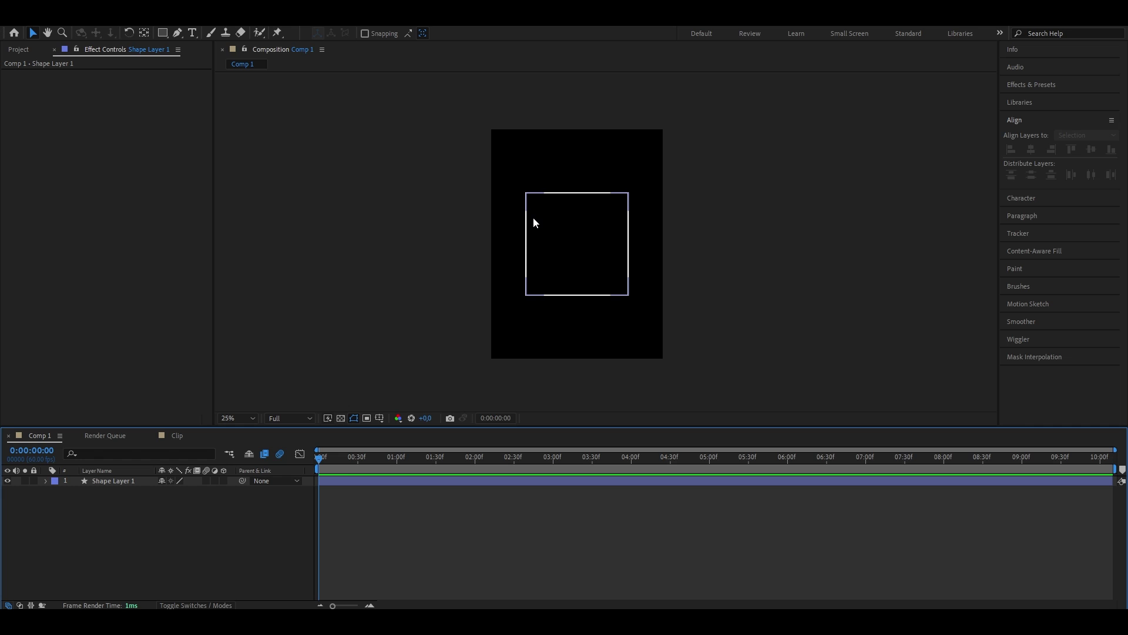
{"action": "key", "text": "period"}
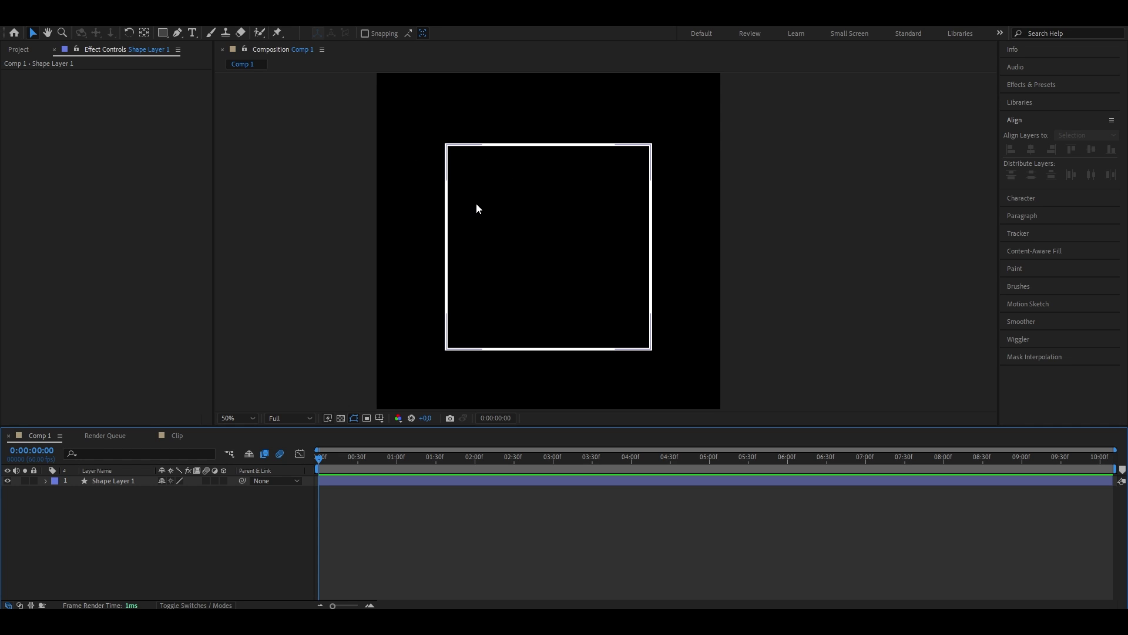
{"action": "left_click", "coordinate": [379, 416]}
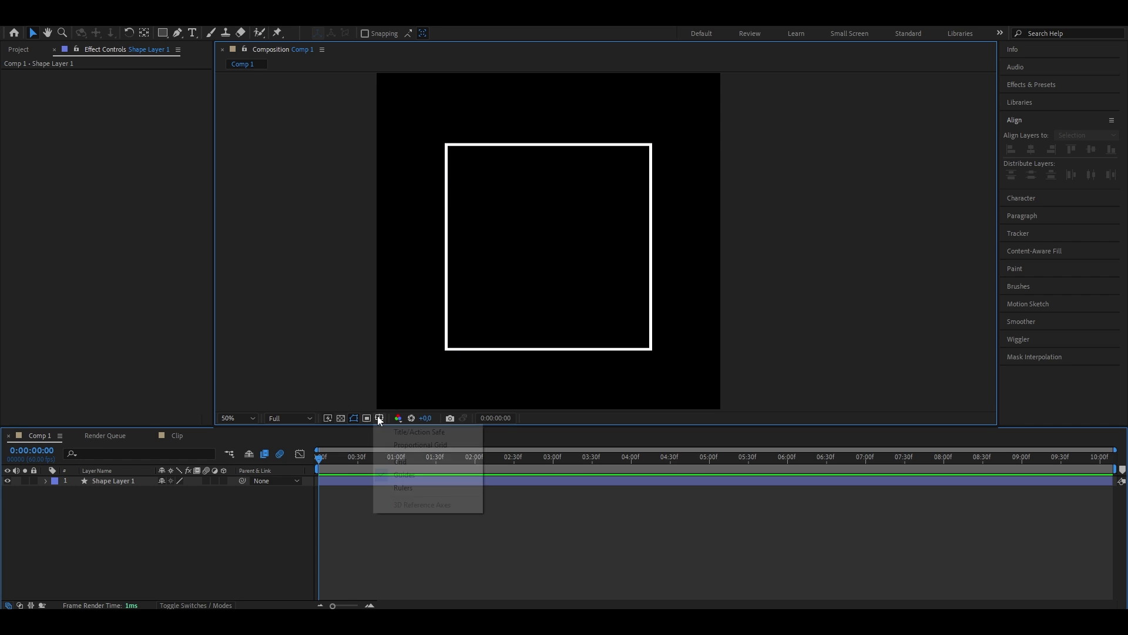
{"action": "left_click", "coordinate": [431, 462]}
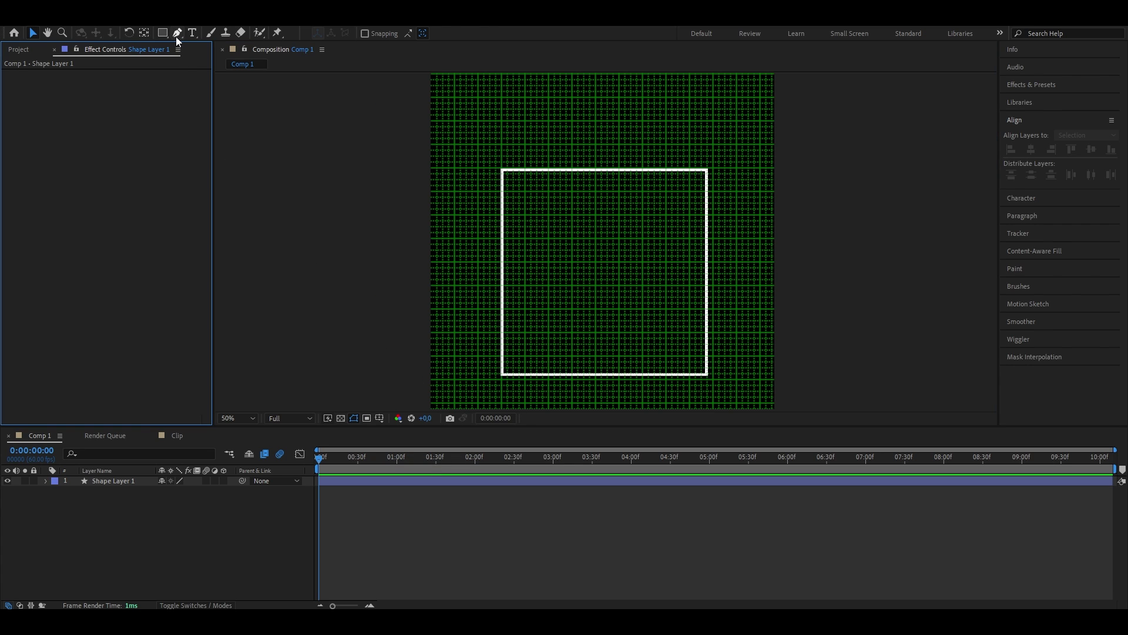
{"action": "left_click", "coordinate": [177, 33]}
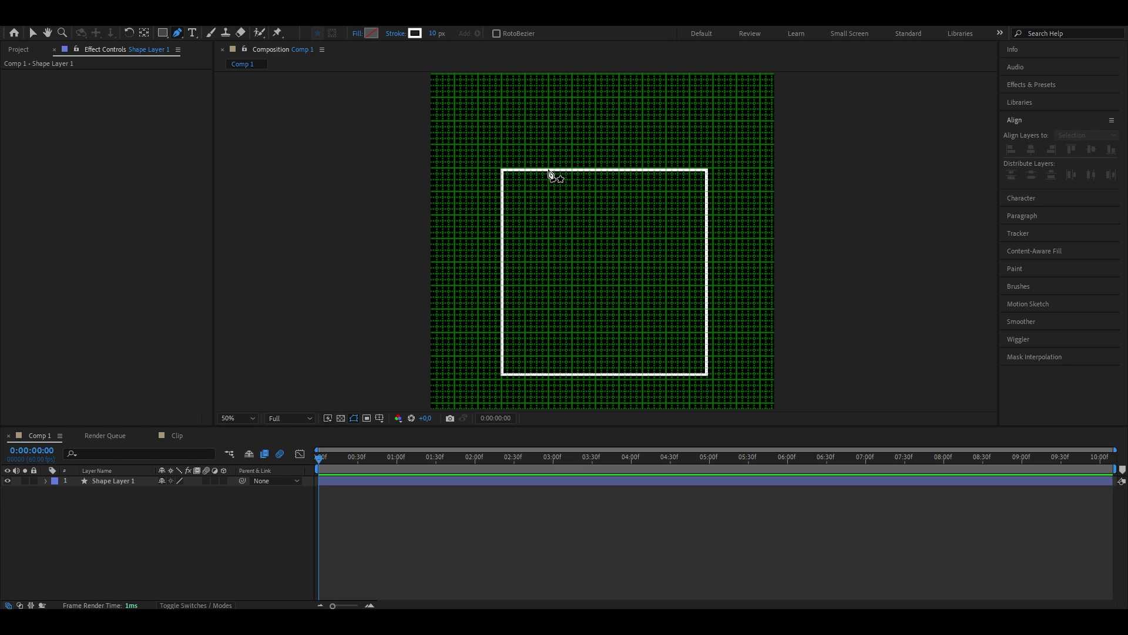
Step: Draw a three-point L path along the square's top-left corner with a red FF0000 stroke
{"action": "left_click", "coordinate": [548, 170]}
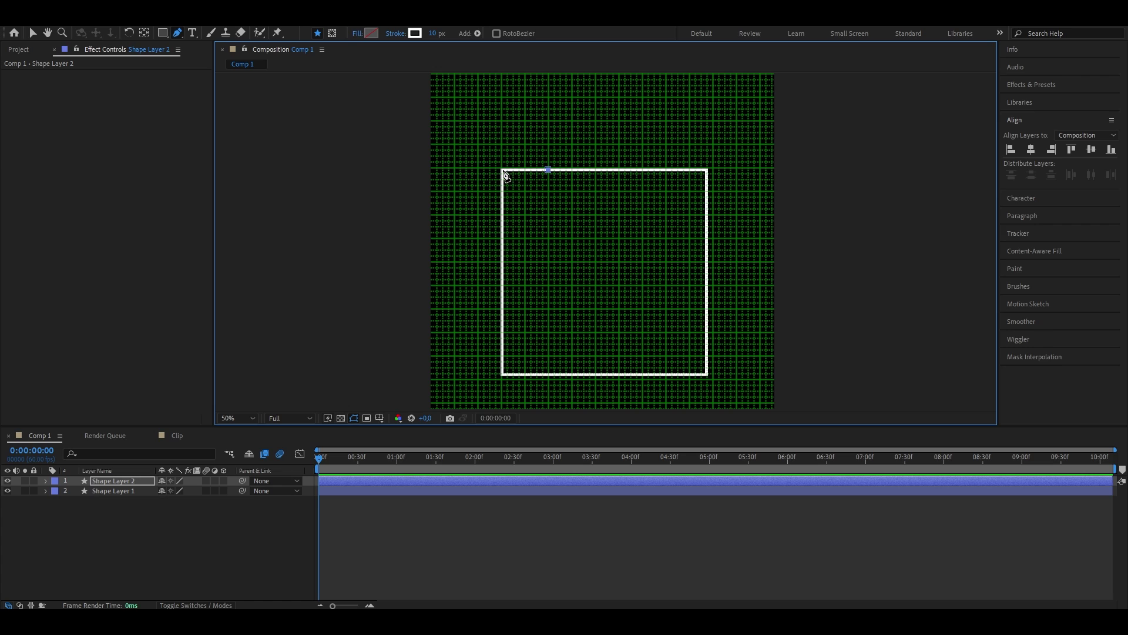
{"action": "left_click", "coordinate": [502, 170]}
{"action": "left_click", "coordinate": [503, 215]}
{"action": "left_click", "coordinate": [416, 33]}
{"action": "left_click_drag", "start_coordinate": [905, 246], "coordinate": [966, 235]}
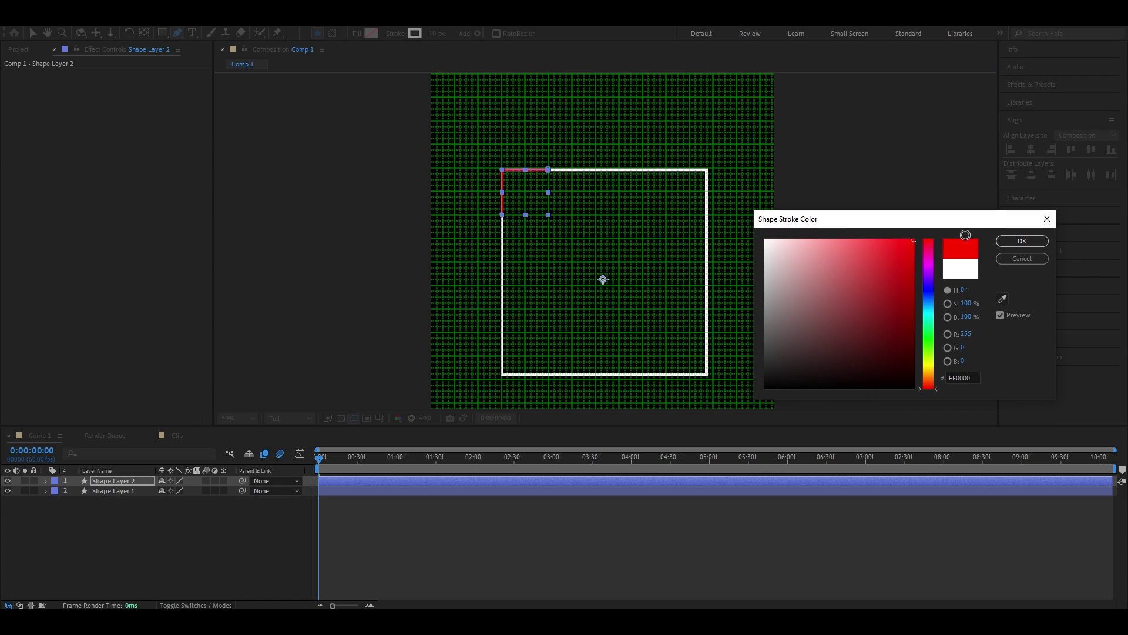
{"action": "key", "text": "Return"}
{"action": "left_click", "coordinate": [552, 496]}
Step: Zoom back to 100% and turn the grid overlay off
{"action": "scroll", "coordinate": [465, 179], "scroll_direction": "up", "scroll_amount": 2}
{"action": "key", "text": "v"}
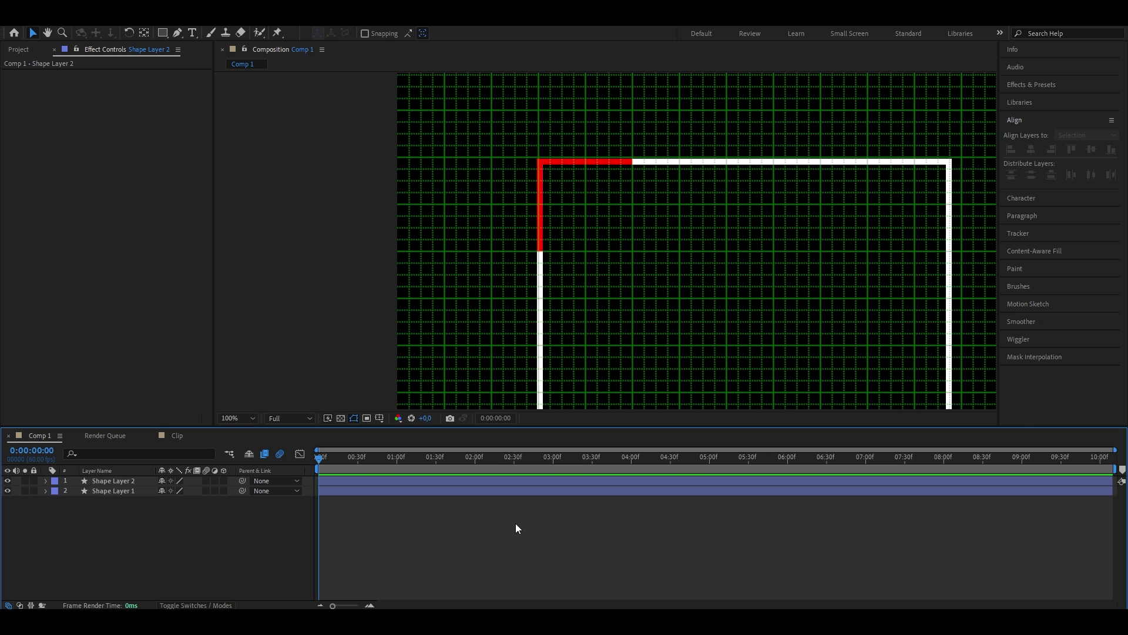
{"action": "left_click", "coordinate": [379, 417]}
{"action": "left_click", "coordinate": [388, 460]}
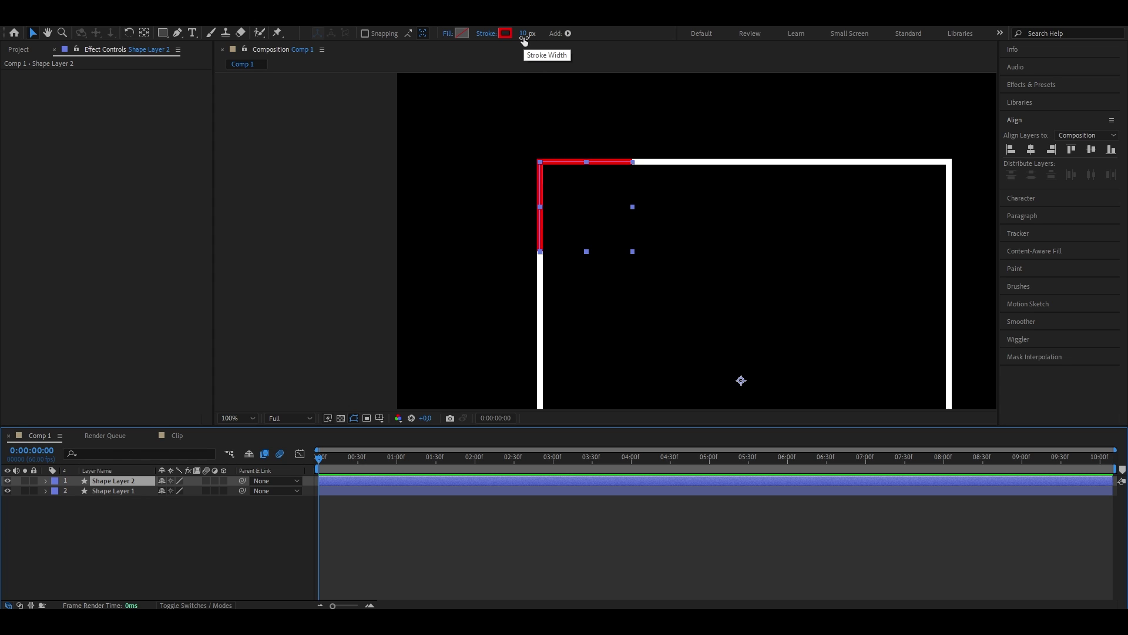
Step: Set the red bracket's stroke width to 5 px and add Offset Paths with Amount 8
{"action": "mouse_move", "coordinate": [524, 38]}
{"action": "left_mouse_down"}
{"action": "mouse_move", "coordinate": [549, 256]}
{"action": "mouse_move", "coordinate": [552, 482]}
{"action": "mouse_move", "coordinate": [572, 37]}
{"action": "left_mouse_up"}
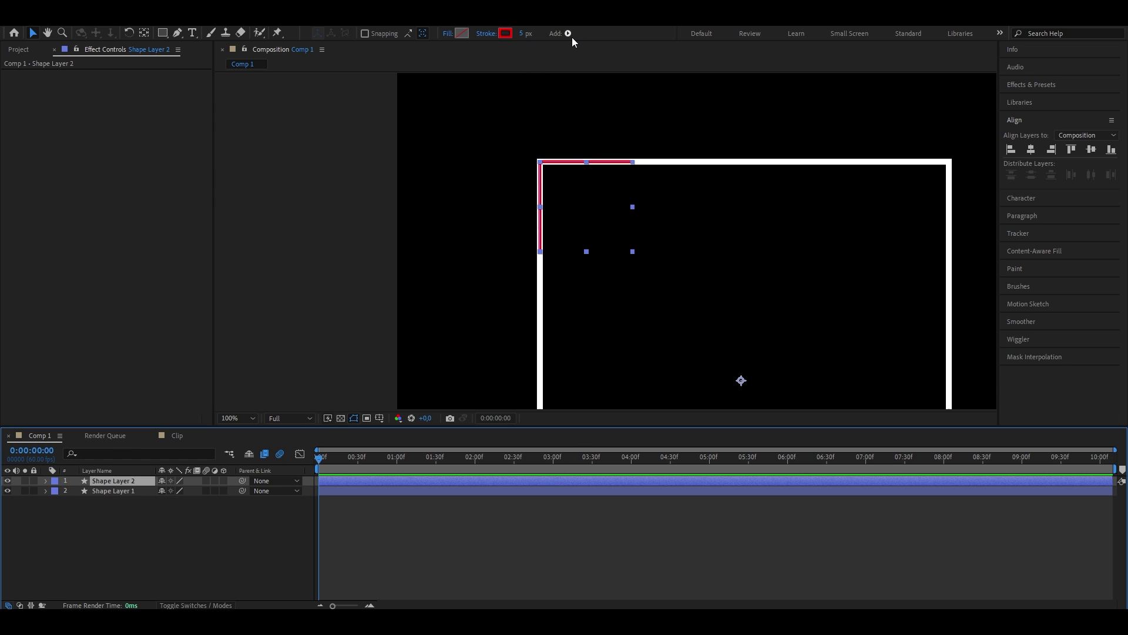
{"action": "left_click", "coordinate": [568, 33]}
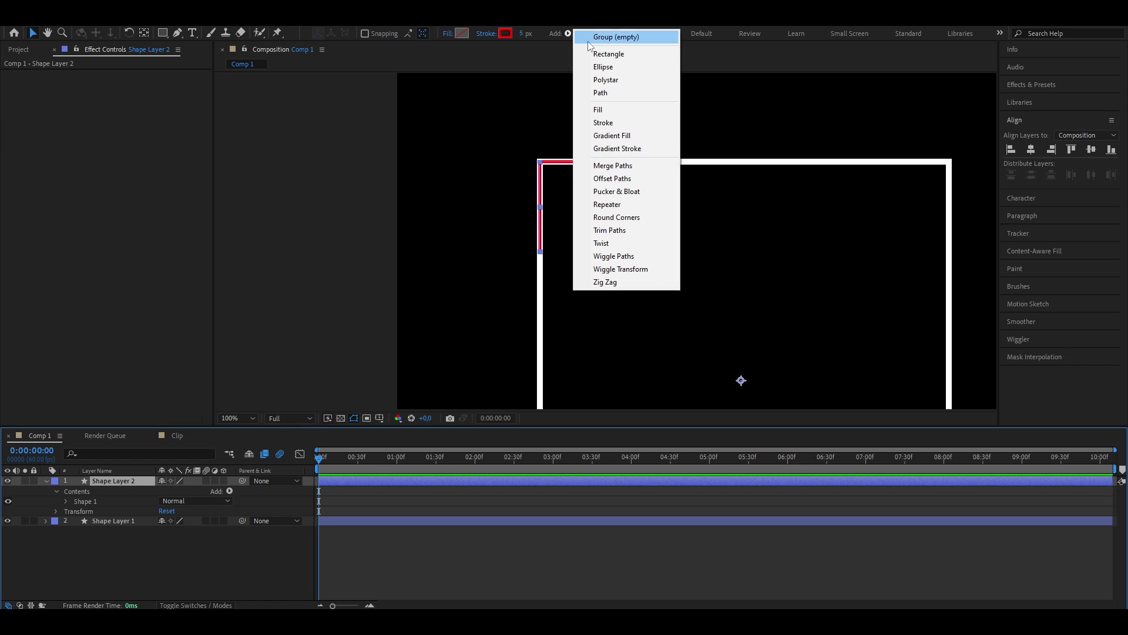
{"action": "left_click", "coordinate": [614, 179]}
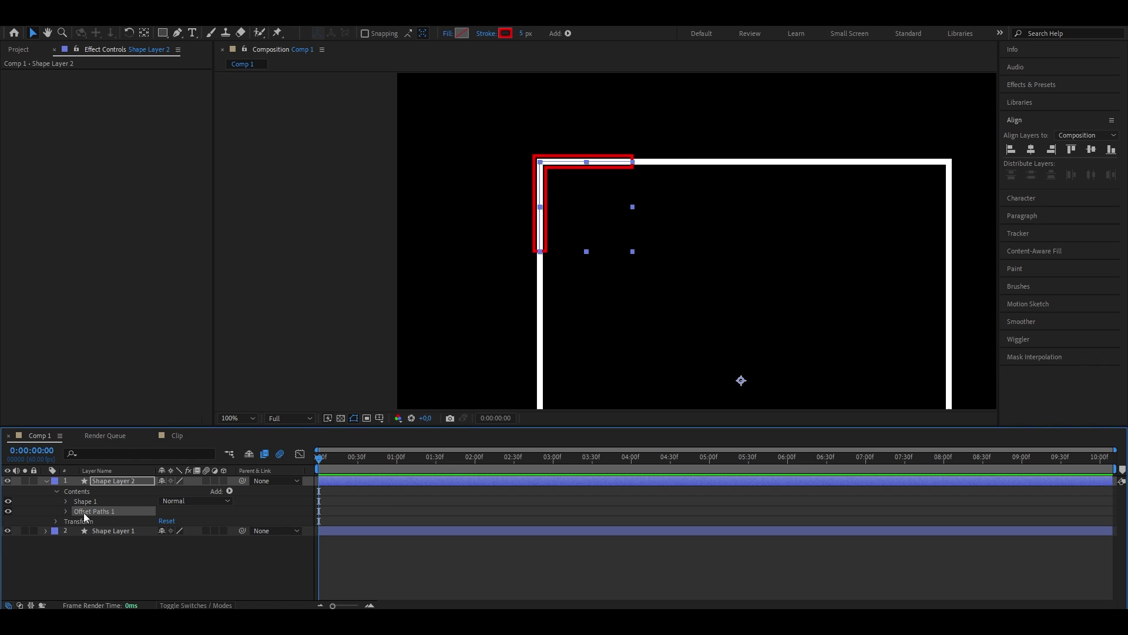
{"action": "left_click", "coordinate": [65, 511]}
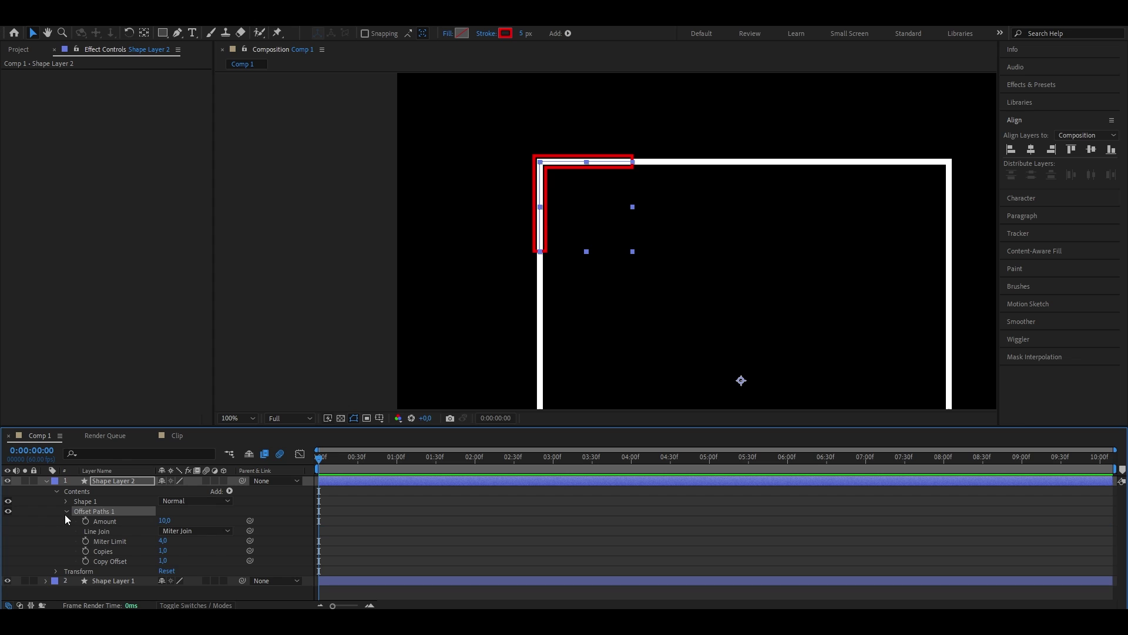
{"action": "left_click", "coordinate": [163, 521]}
{"action": "type", "text": "8"}
{"action": "left_click", "coordinate": [487, 231]}
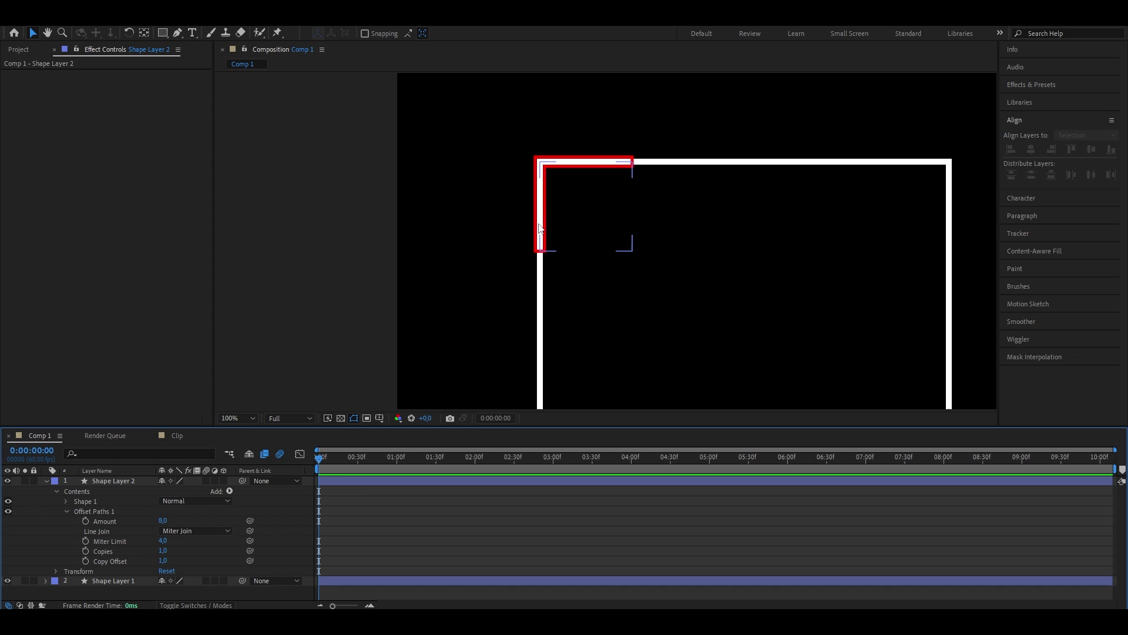
{"action": "left_click", "coordinate": [361, 490]}
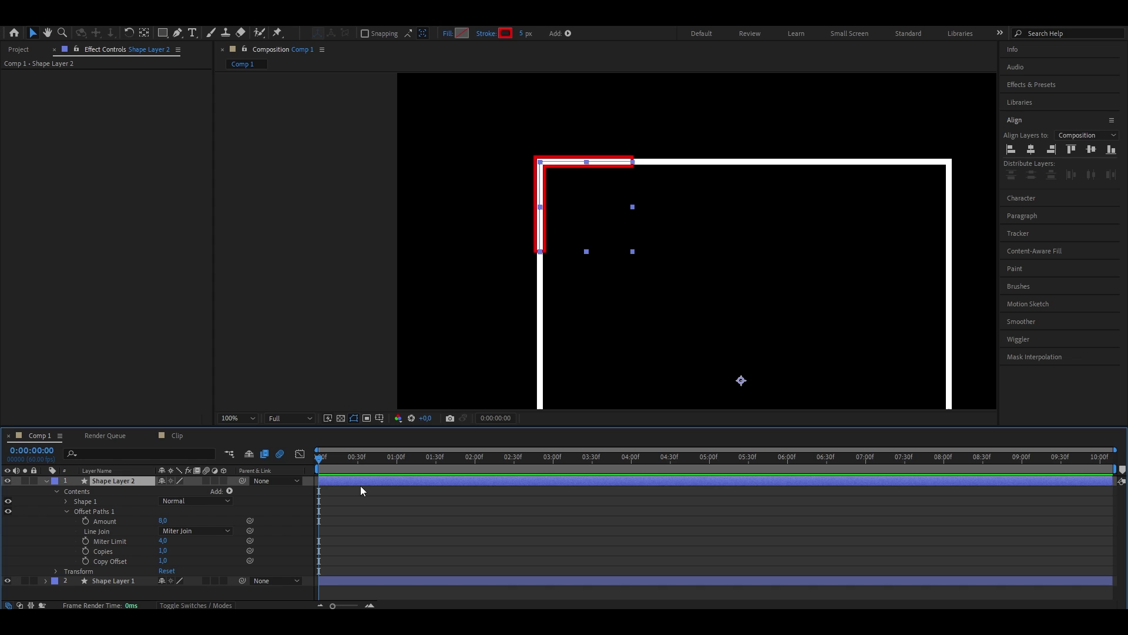
Step: Add Round Corners to Shape Layer 2 and hide Shape Layer 1's white square
{"action": "left_click", "coordinate": [569, 34]}
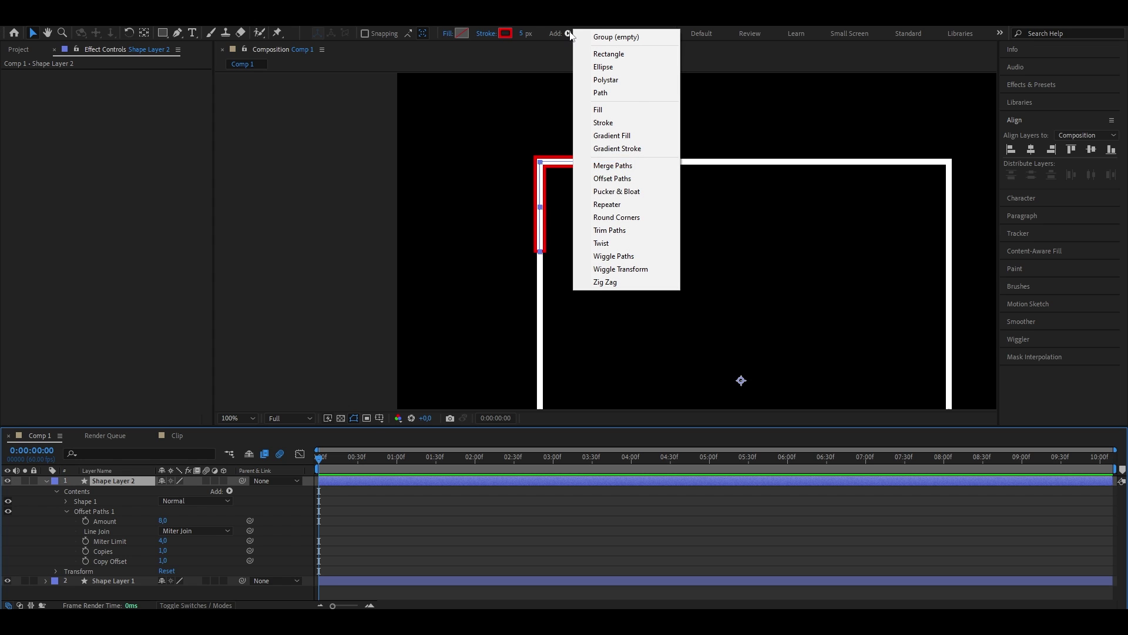
{"action": "left_click", "coordinate": [617, 218]}
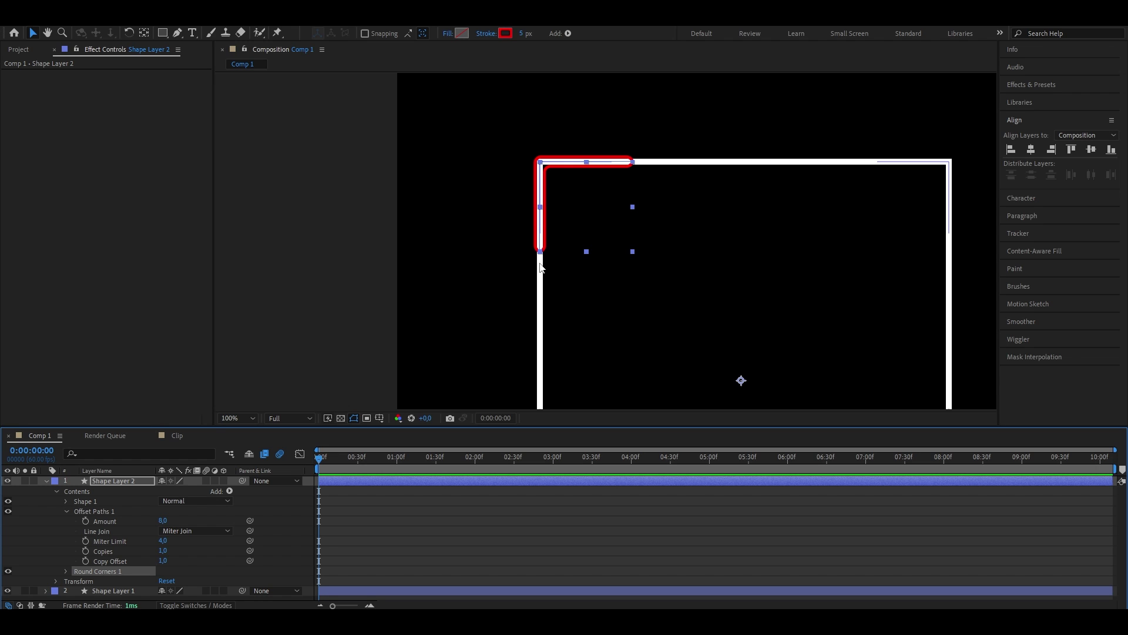
{"action": "key", "text": "comma"}
{"action": "left_click", "coordinate": [225, 524]}
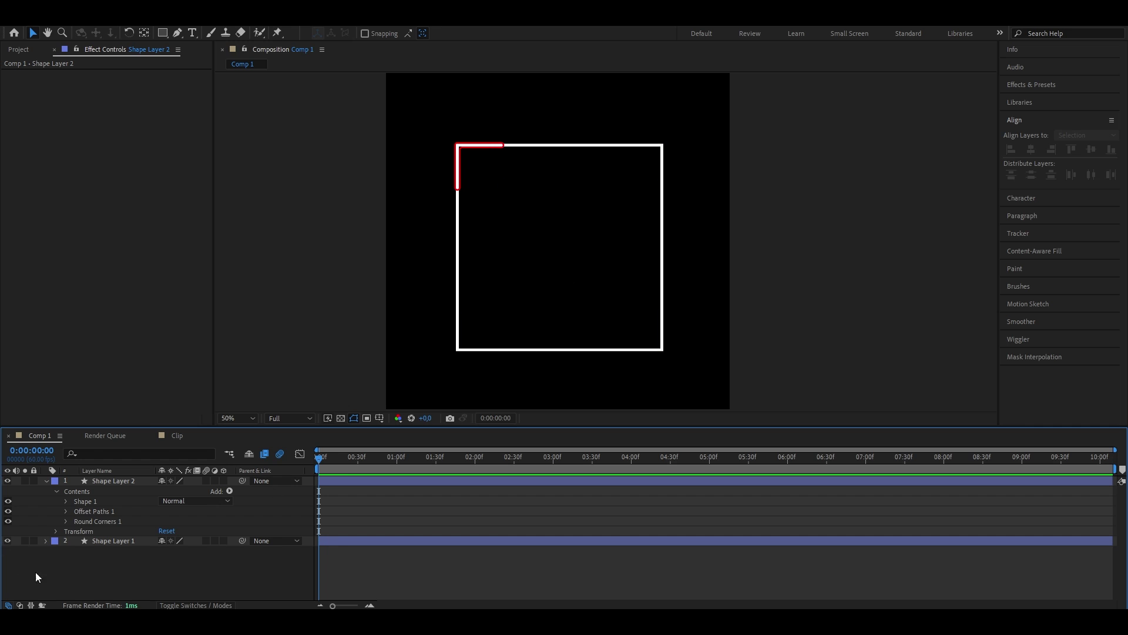
{"action": "left_click", "coordinate": [8, 541]}
{"action": "key", "text": "period"}
{"action": "left_click", "coordinate": [482, 296]}
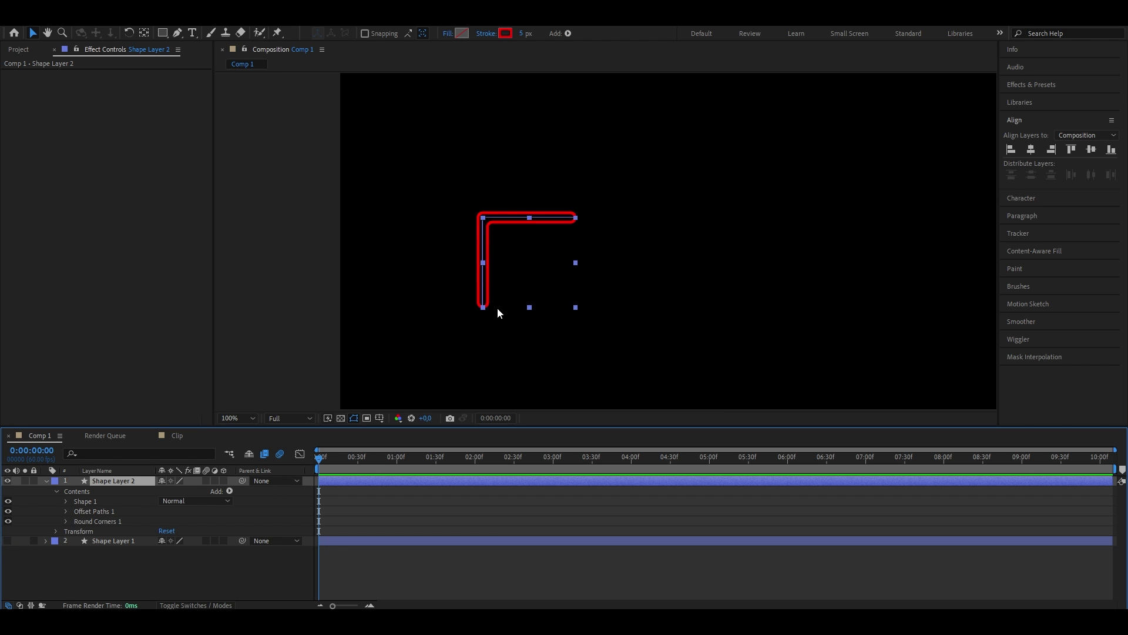
Step: Add Trim Paths to the red bracket with End 95% and Offset 9°
{"action": "left_click", "coordinate": [567, 34]}
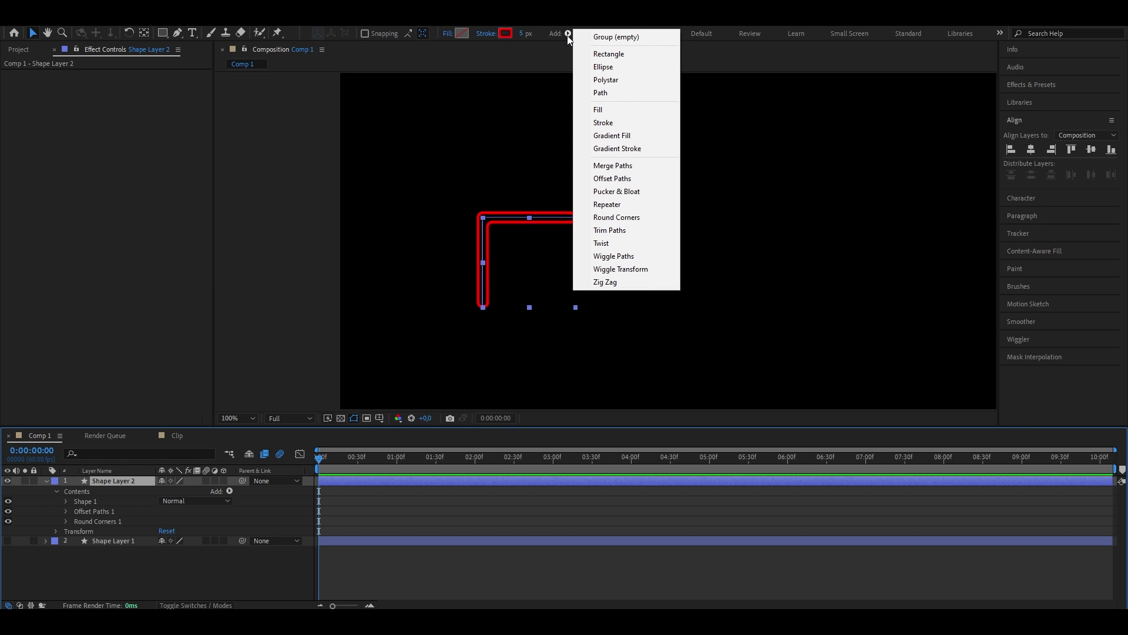
{"action": "left_click", "coordinate": [624, 231]}
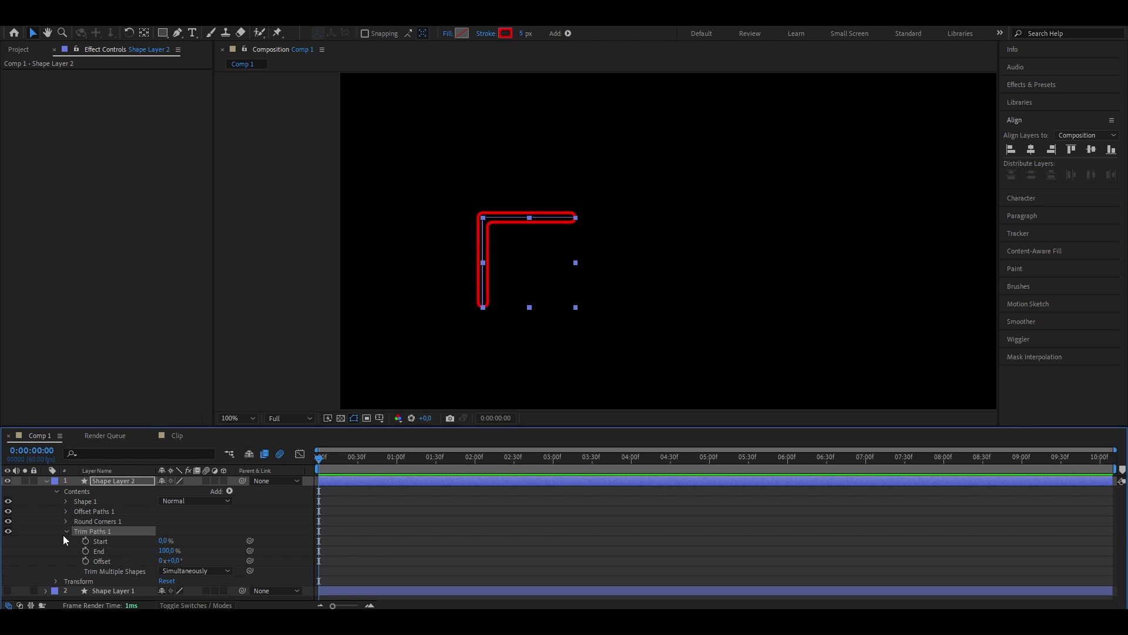
{"action": "left_click", "coordinate": [67, 531]}
{"action": "left_click", "coordinate": [167, 550]}
{"action": "type", "text": "95"}
{"action": "left_click", "coordinate": [489, 332]}
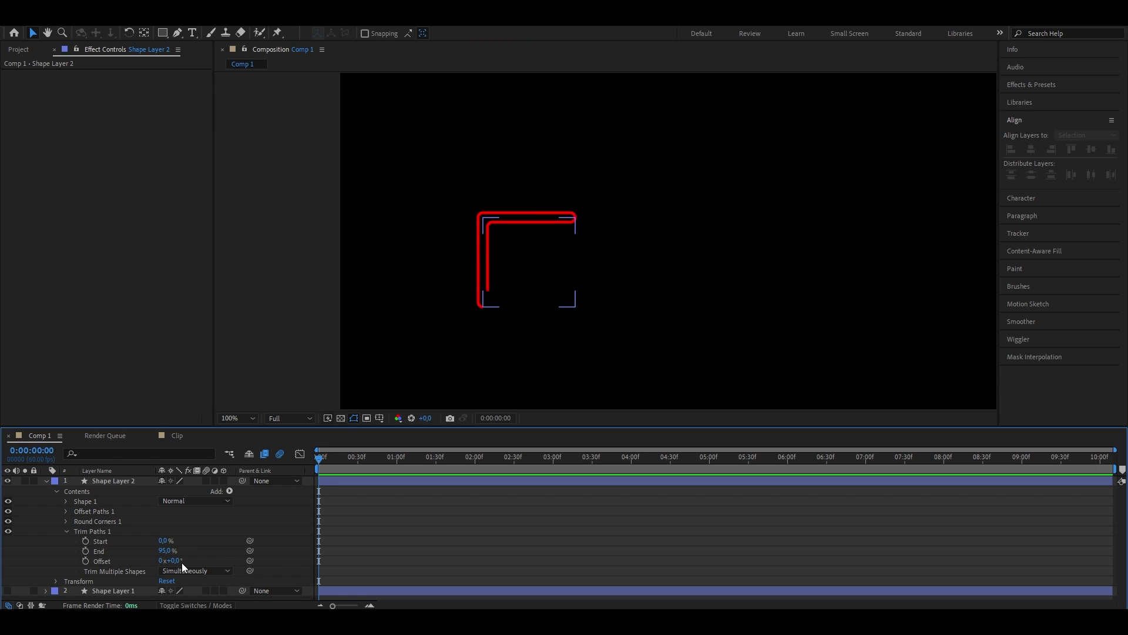
{"action": "left_click_drag", "start_coordinate": [177, 560], "coordinate": [432, 479]}
{"action": "left_click", "coordinate": [433, 482]}
Step: Add a second Trim Paths with End 95% and Offset rotated to 193°
{"action": "left_click", "coordinate": [567, 33]}
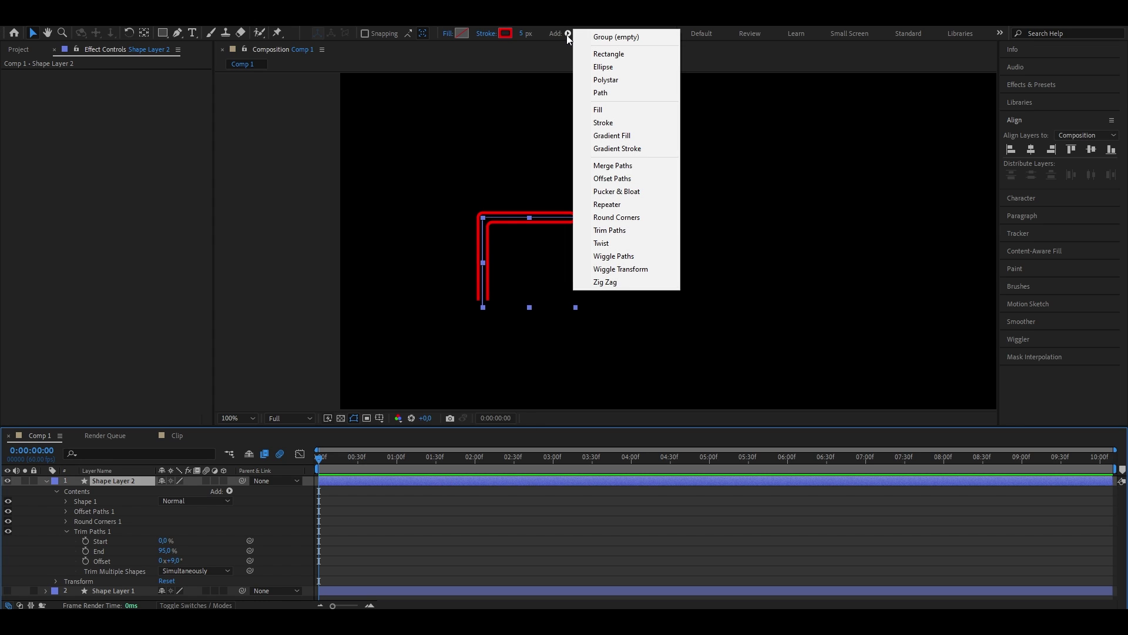
{"action": "left_click", "coordinate": [630, 225]}
{"action": "scroll", "coordinate": [69, 582], "scroll_direction": "down", "scroll_amount": 2}
{"action": "scroll", "coordinate": [69, 585], "scroll_direction": "down", "scroll_amount": 2}
{"action": "left_click", "coordinate": [167, 555]}
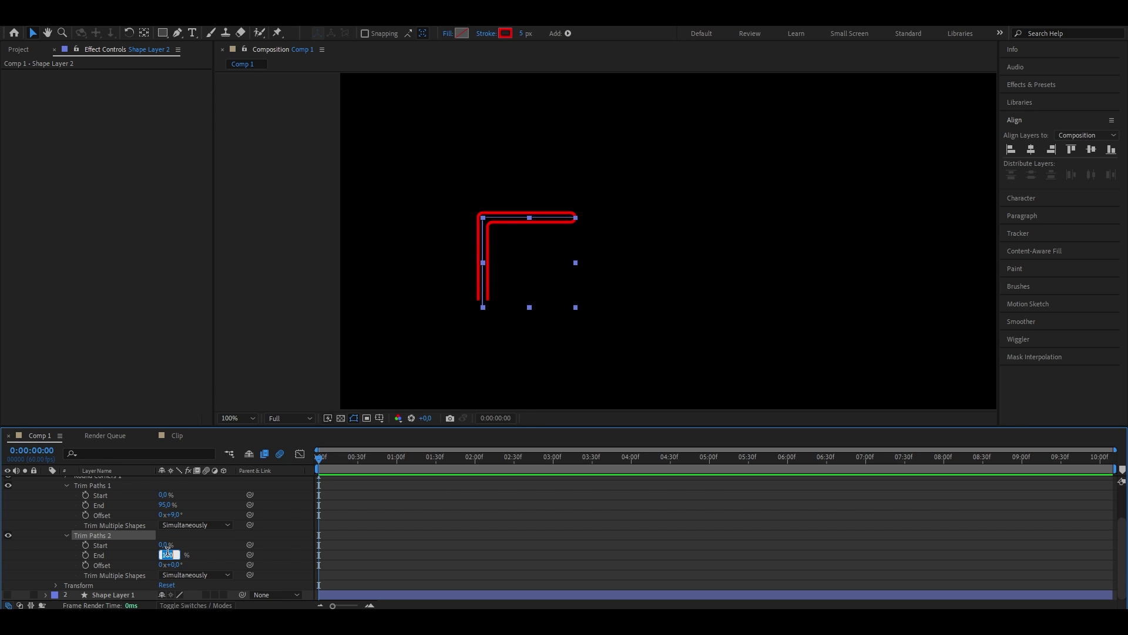
{"action": "type", "text": "95"}
{"action": "key", "text": "Return"}
{"action": "left_click_drag", "start_coordinate": [170, 564], "coordinate": [271, 554]}
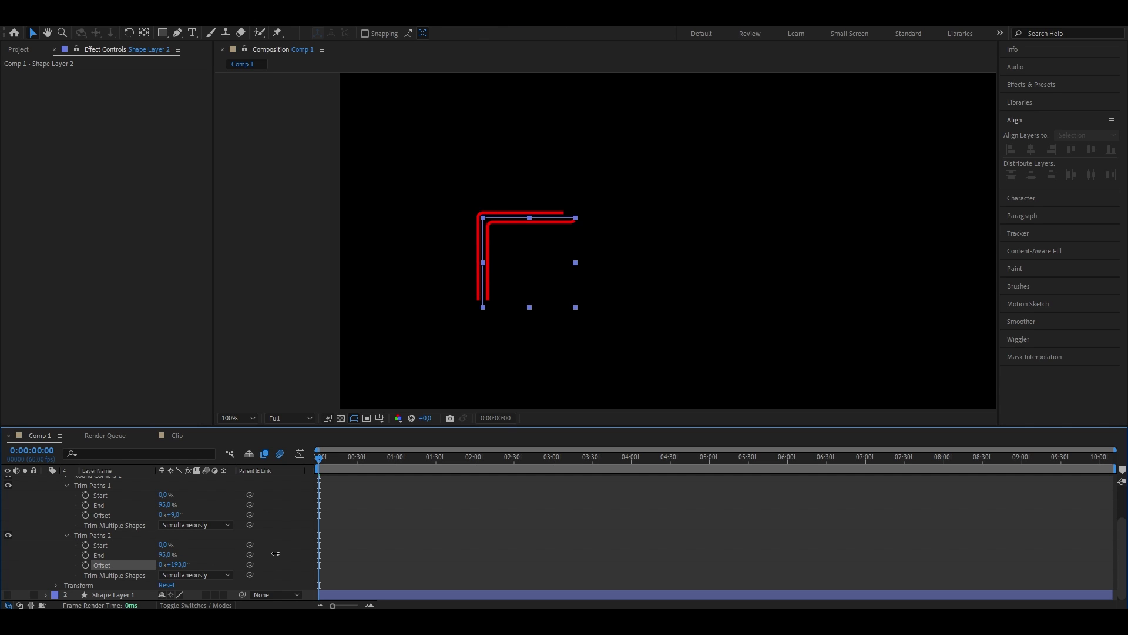
Step: Collapse both Trim Paths groups and expand Shape 1 > Stroke 1 > Taper
{"action": "left_click", "coordinate": [66, 535]}
{"action": "left_click", "coordinate": [67, 526]}
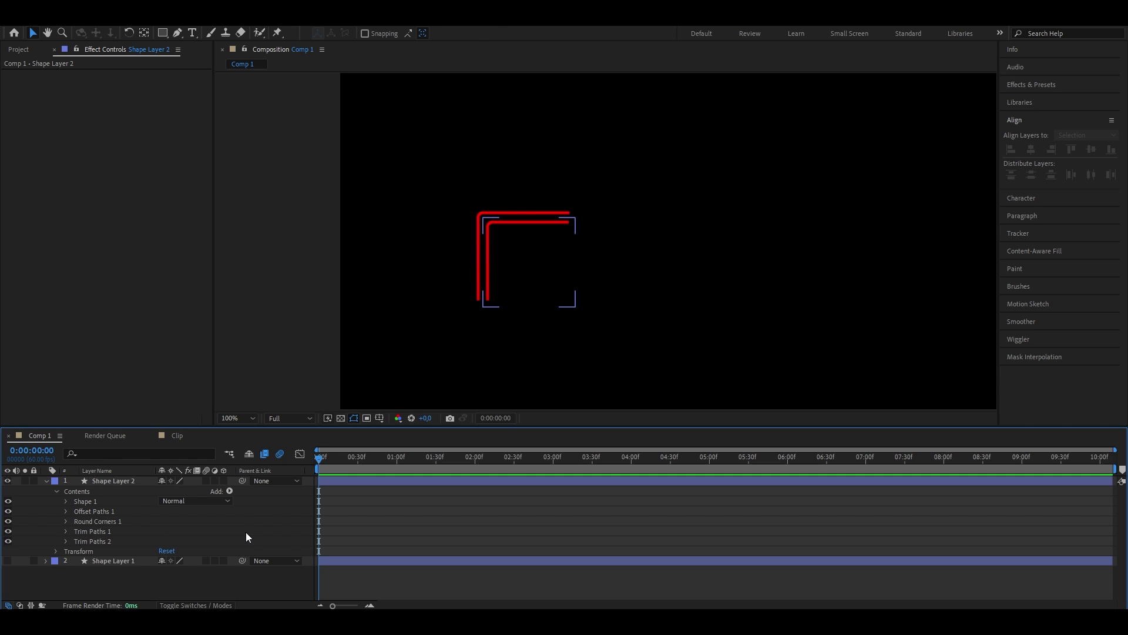
{"action": "left_click", "coordinate": [65, 502]}
{"action": "left_click", "coordinate": [73, 518]}
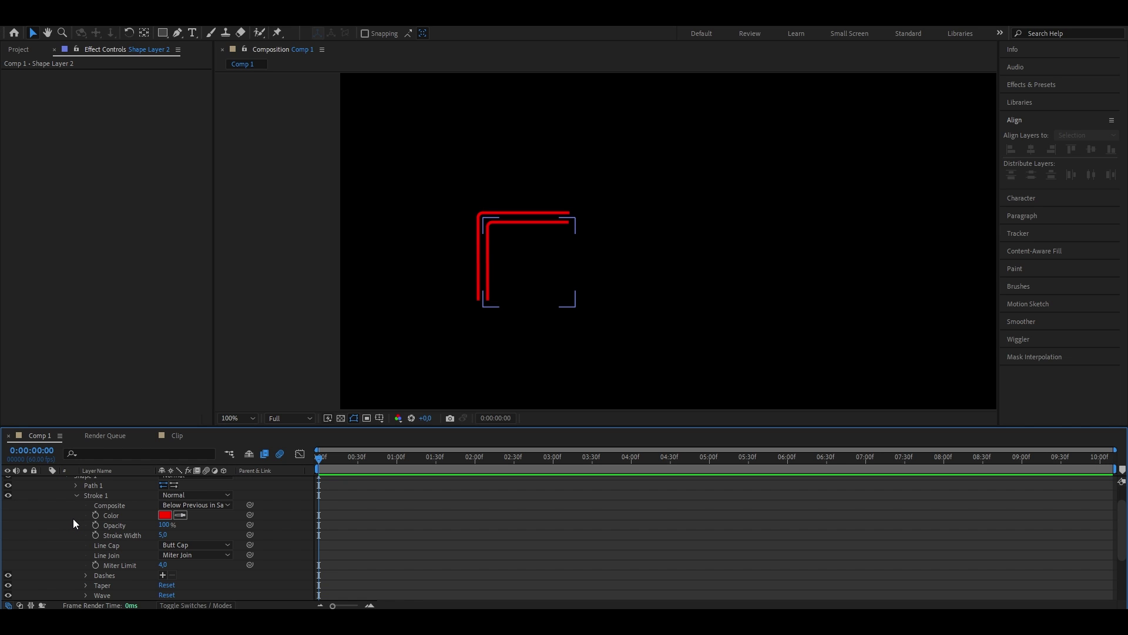
{"action": "scroll", "coordinate": [73, 519], "scroll_direction": "down", "scroll_amount": 1}
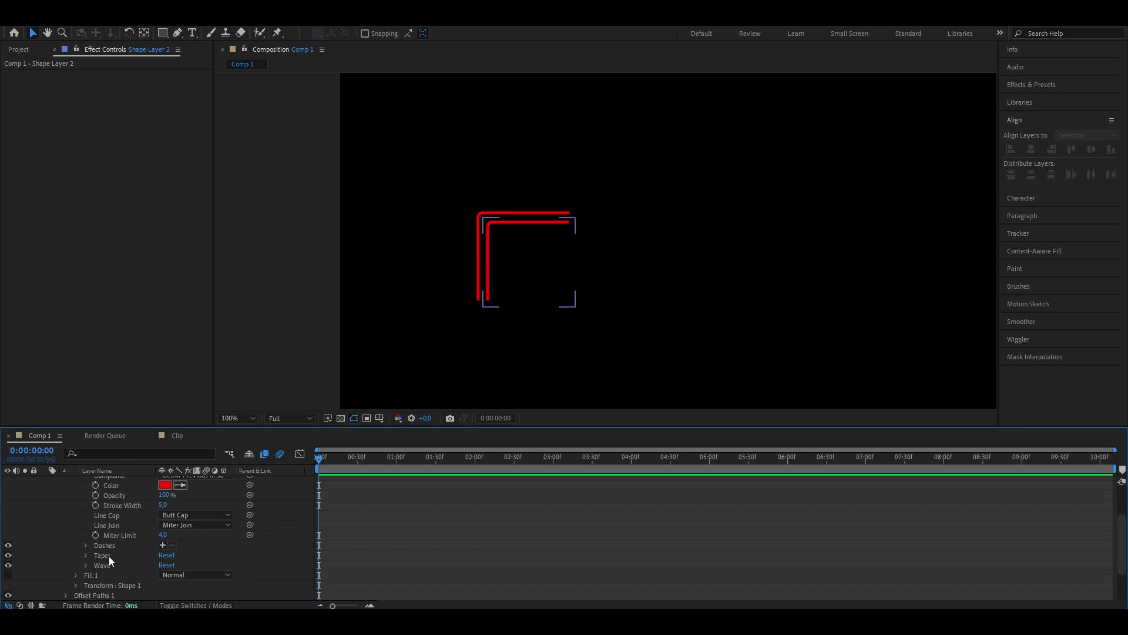
{"action": "left_click", "coordinate": [86, 555]}
{"action": "scroll", "coordinate": [220, 565], "scroll_direction": "down", "scroll_amount": 2}
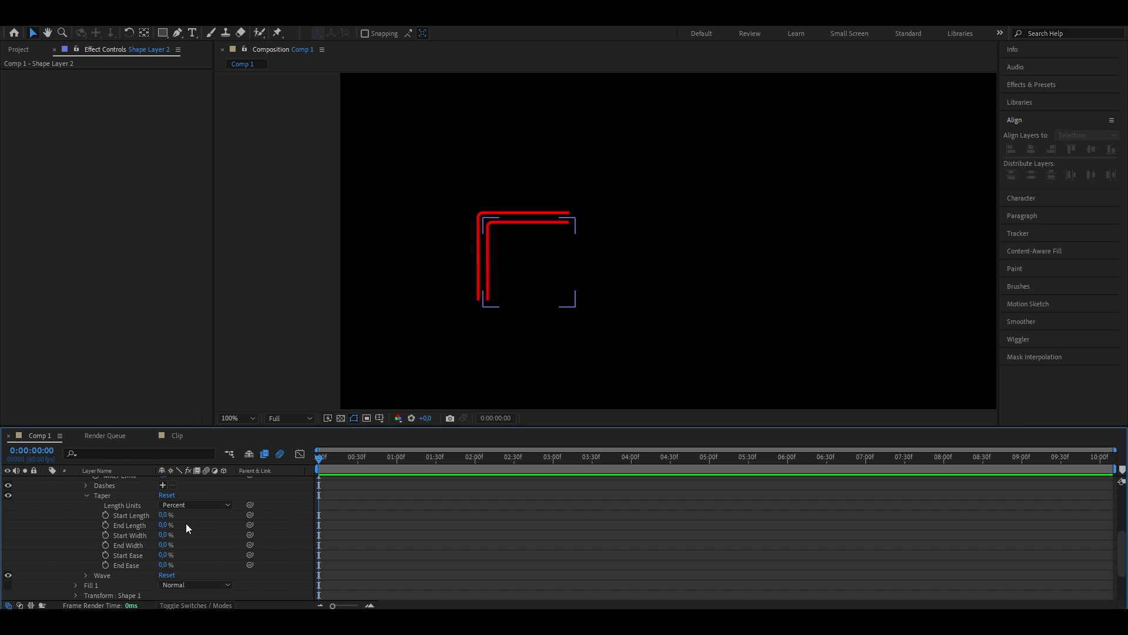
Step: Set the taper's Start Length and End Length both to 35%
{"action": "left_click", "coordinate": [166, 514]}
{"action": "type", "text": "35"}
{"action": "key", "text": "Return"}
{"action": "left_click", "coordinate": [166, 525]}
{"action": "type", "text": "35"}
{"action": "key", "text": "Return"}
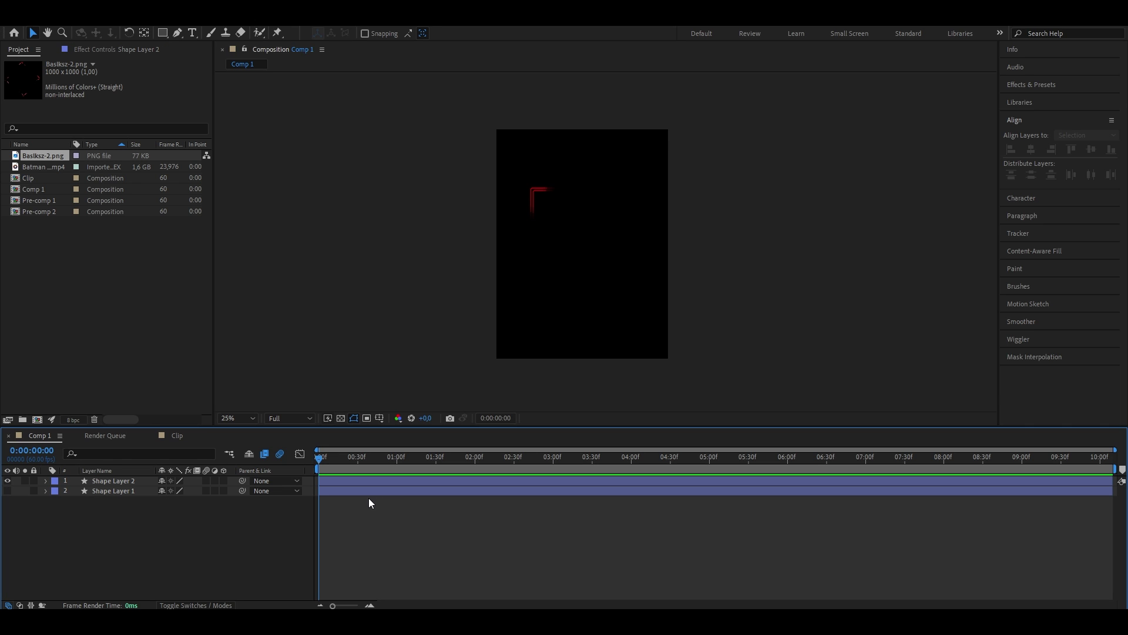
Step: Duplicate the red bracket and flip the copy horizontally into the top-right corner
{"action": "left_click", "coordinate": [351, 485]}
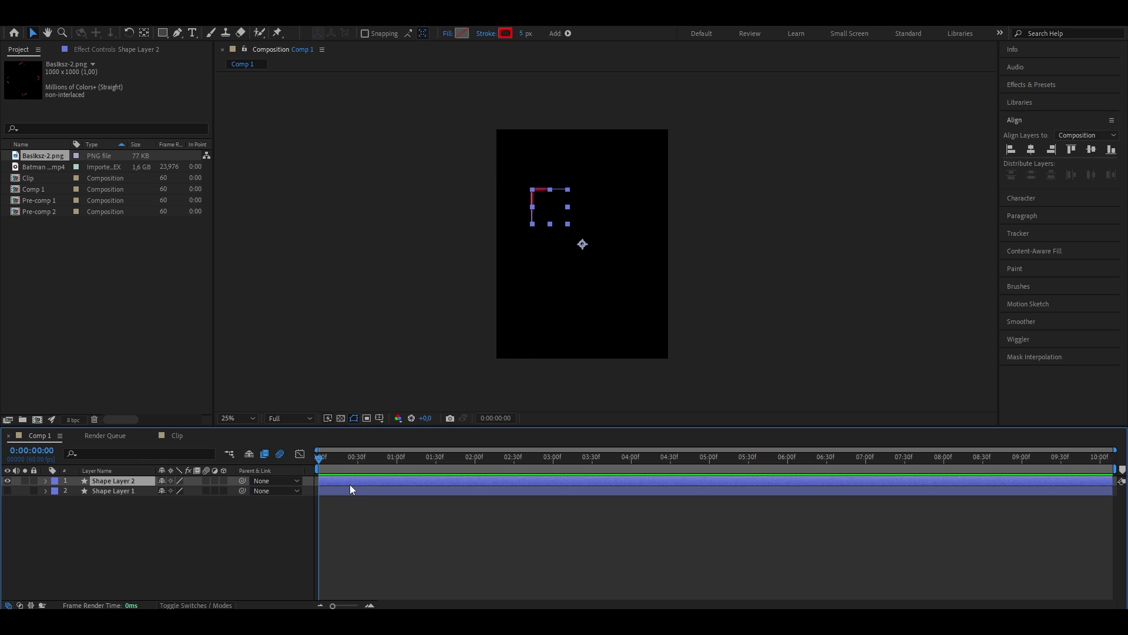
{"action": "key", "text": "ctrl+d"}
{"action": "right_click", "coordinate": [350, 484]}
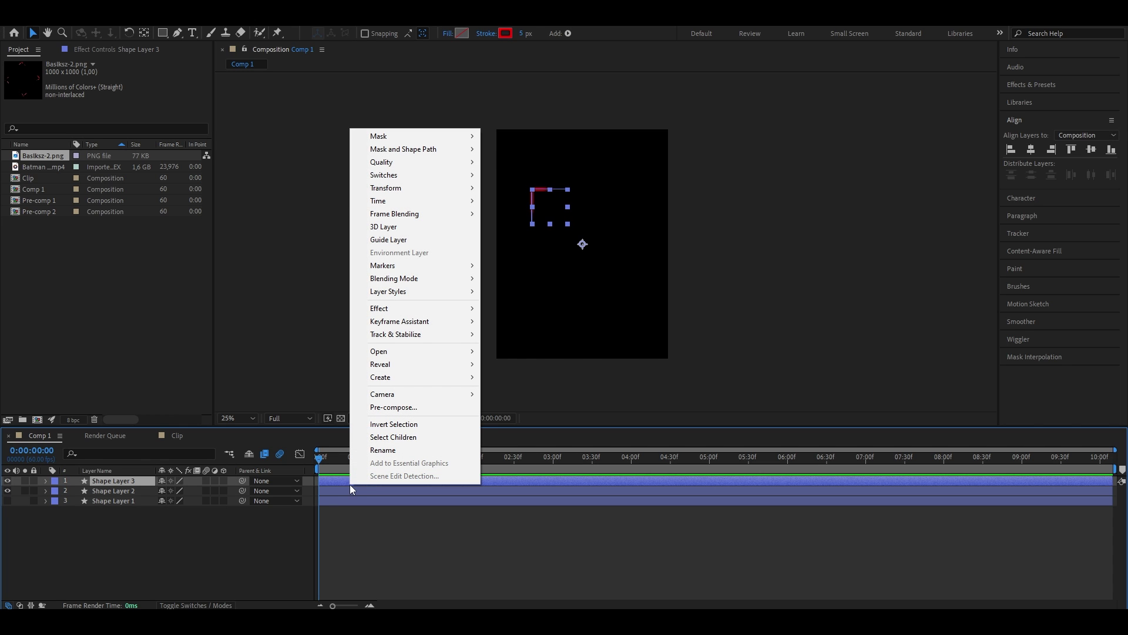
{"action": "mouse_move", "coordinate": [386, 188]}
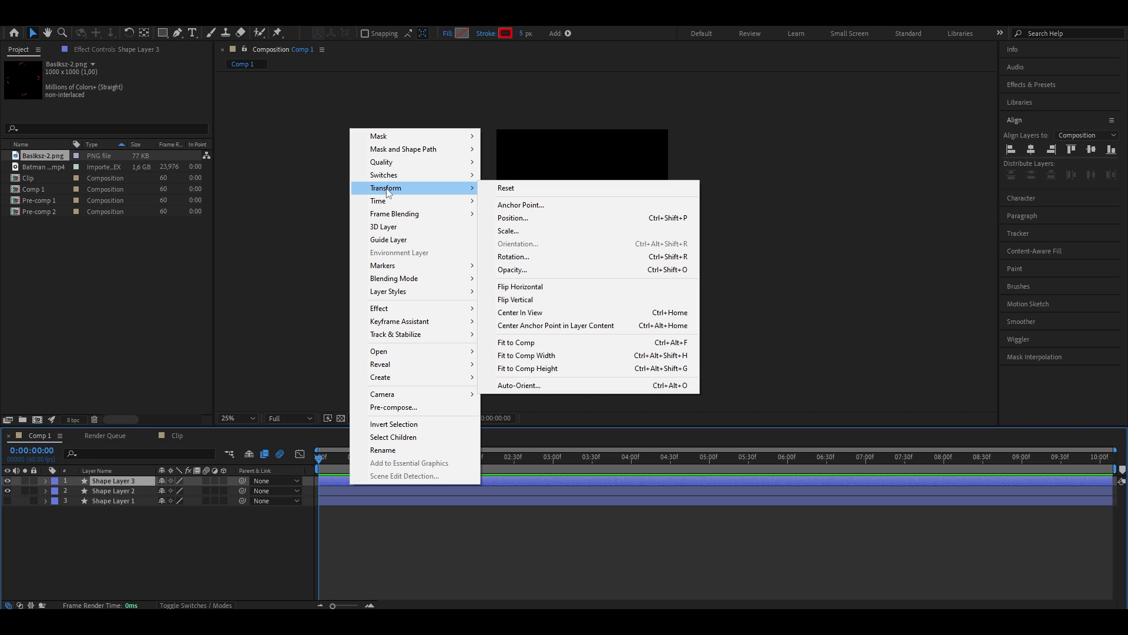
{"action": "left_click", "coordinate": [520, 286]}
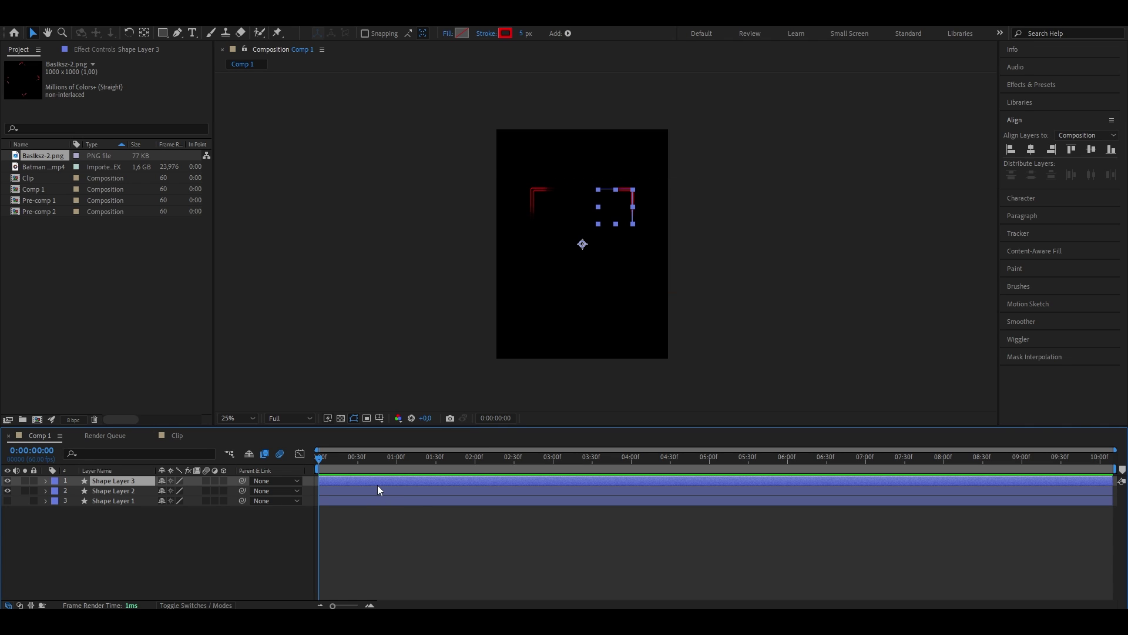
Step: Duplicate the top-right bracket and flip it vertically into the bottom-right corner
{"action": "key", "text": "ctrl+d"}
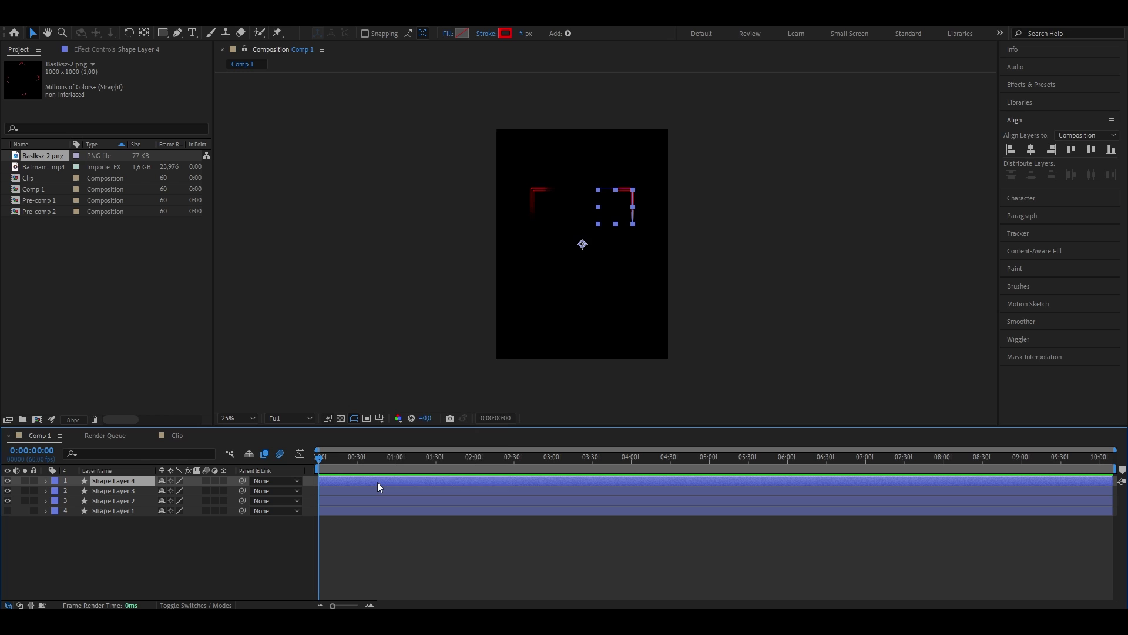
{"action": "right_click", "coordinate": [377, 483]}
{"action": "mouse_move", "coordinate": [414, 189]}
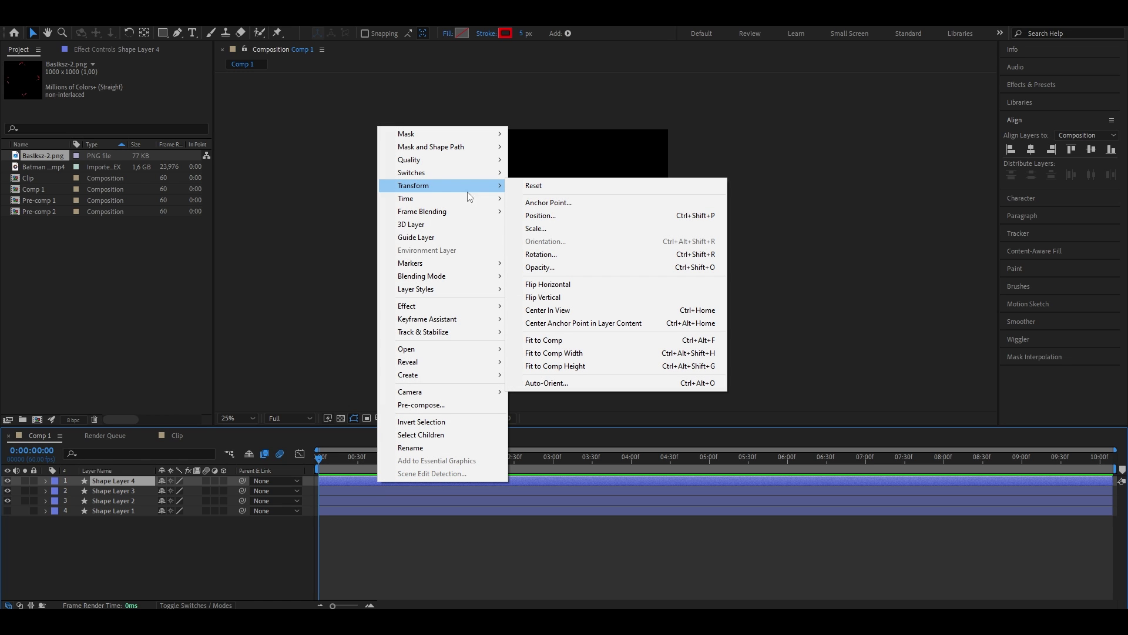
{"action": "left_click", "coordinate": [579, 298]}
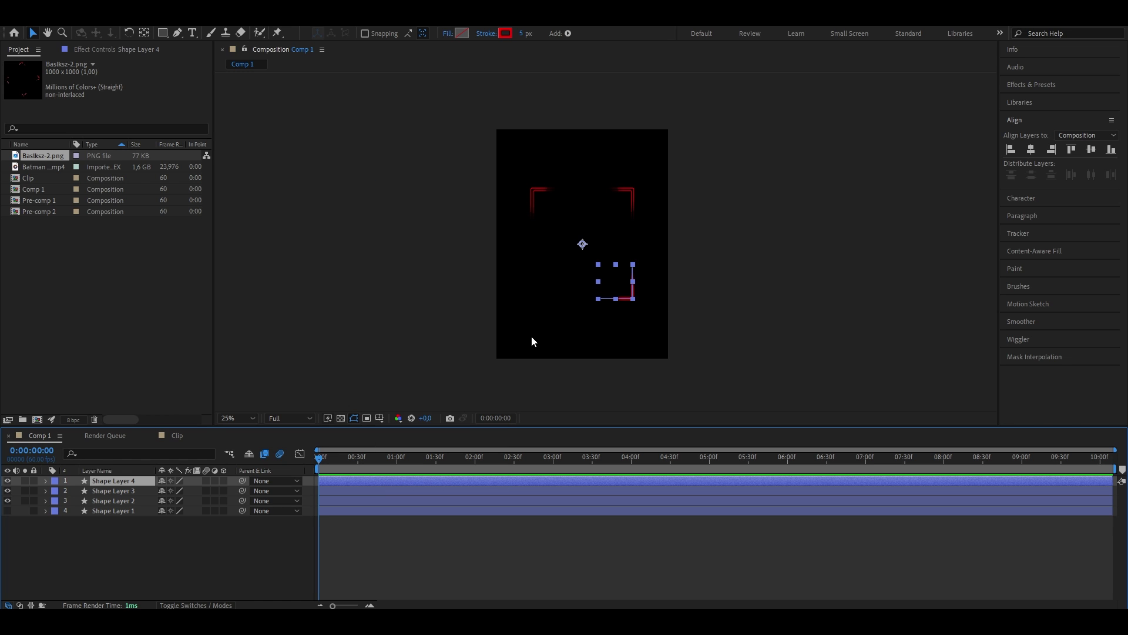
Step: Duplicate the bottom-right bracket and flip it horizontally into the bottom-left corner
{"action": "key", "text": "ctrl+d"}
{"action": "right_click", "coordinate": [379, 480]}
{"action": "mouse_move", "coordinate": [459, 185]}
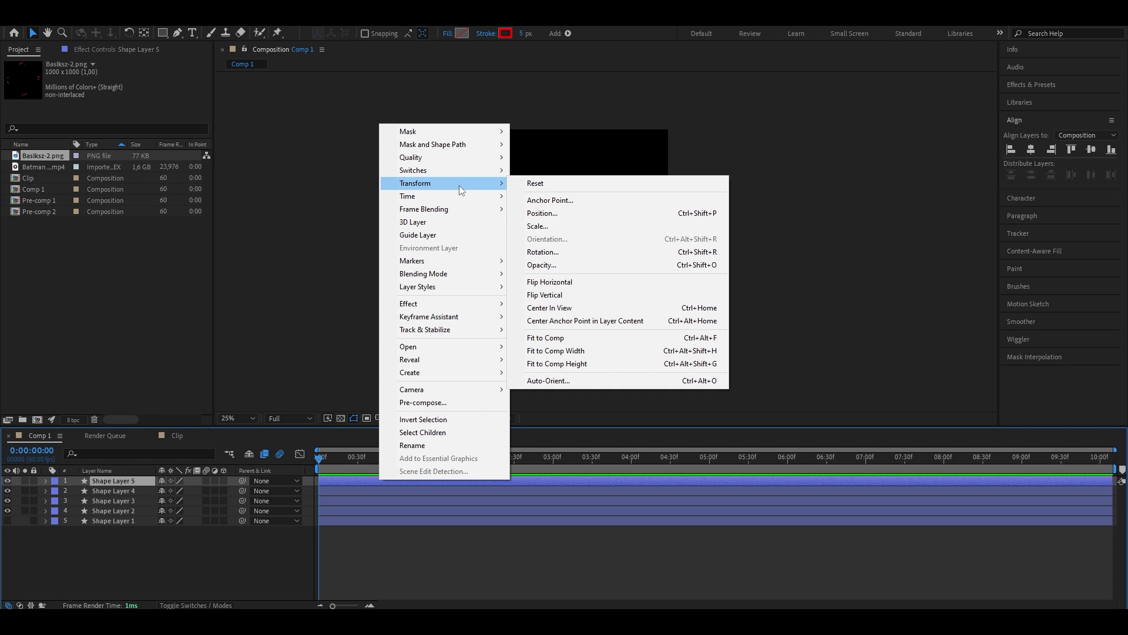
{"action": "left_click", "coordinate": [556, 279]}
{"action": "key", "text": "ctrl+t"}
{"action": "left_click", "coordinate": [509, 556]}
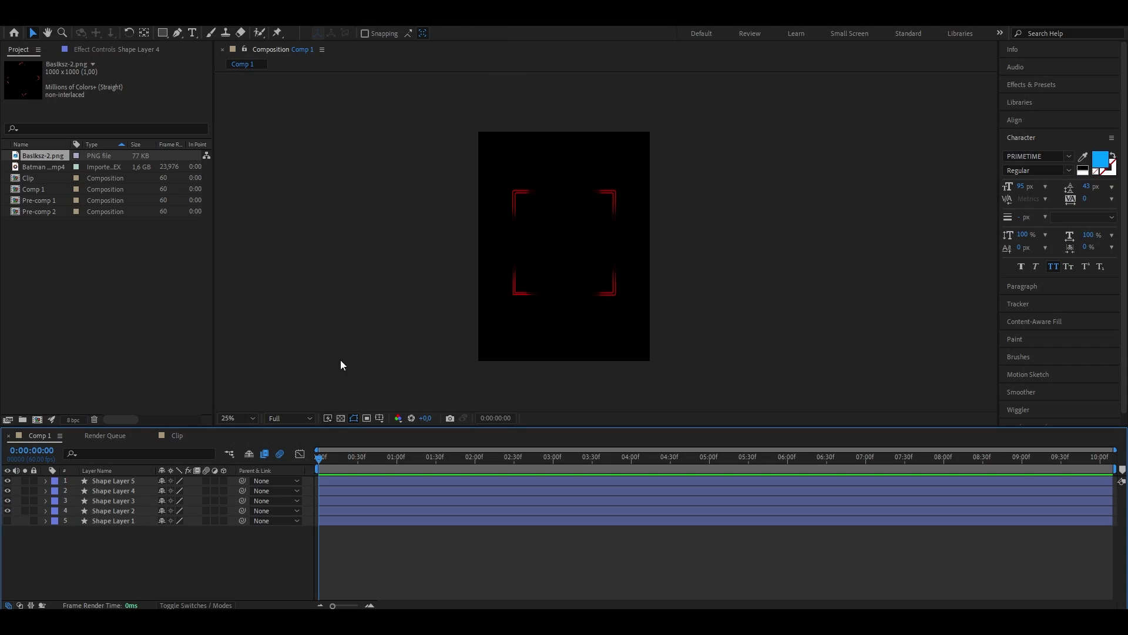
Step: Unhide the white square and nudge Shape Layer 3's Position X from 585 to 596
{"action": "left_click", "coordinate": [7, 520]}
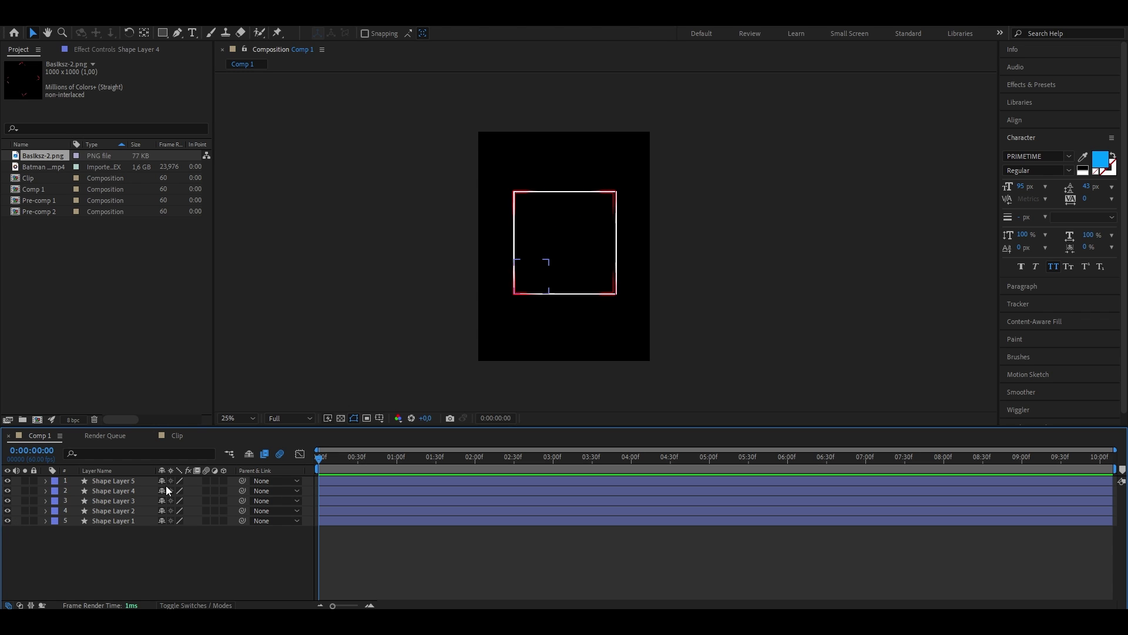
{"action": "key", "text": "period"}
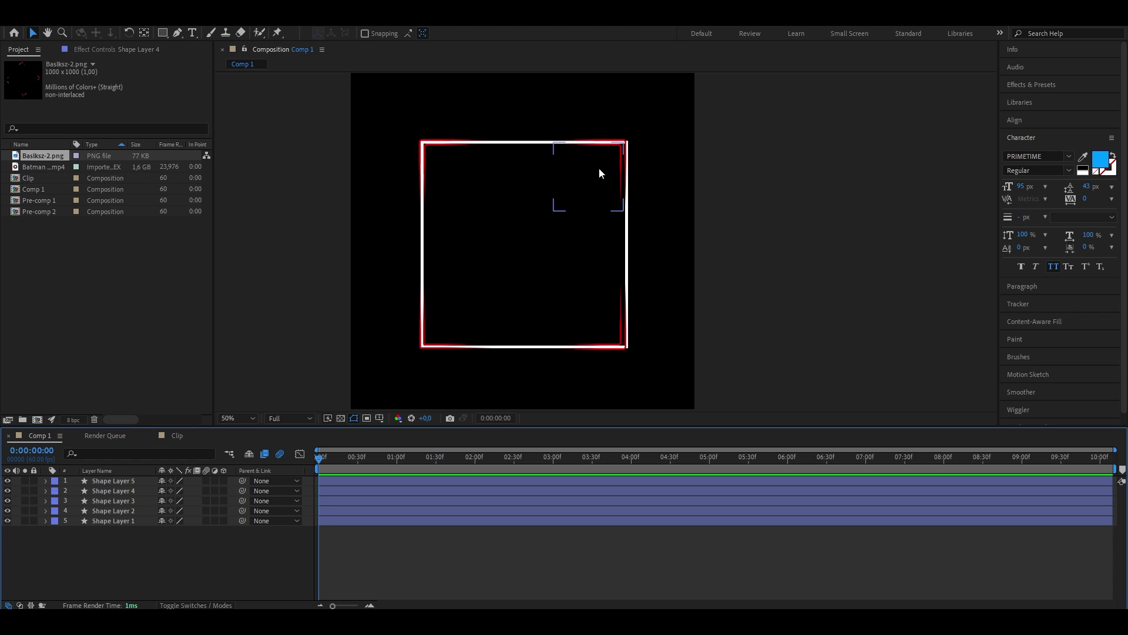
{"action": "left_click", "coordinate": [610, 172]}
{"action": "key", "text": "p"}
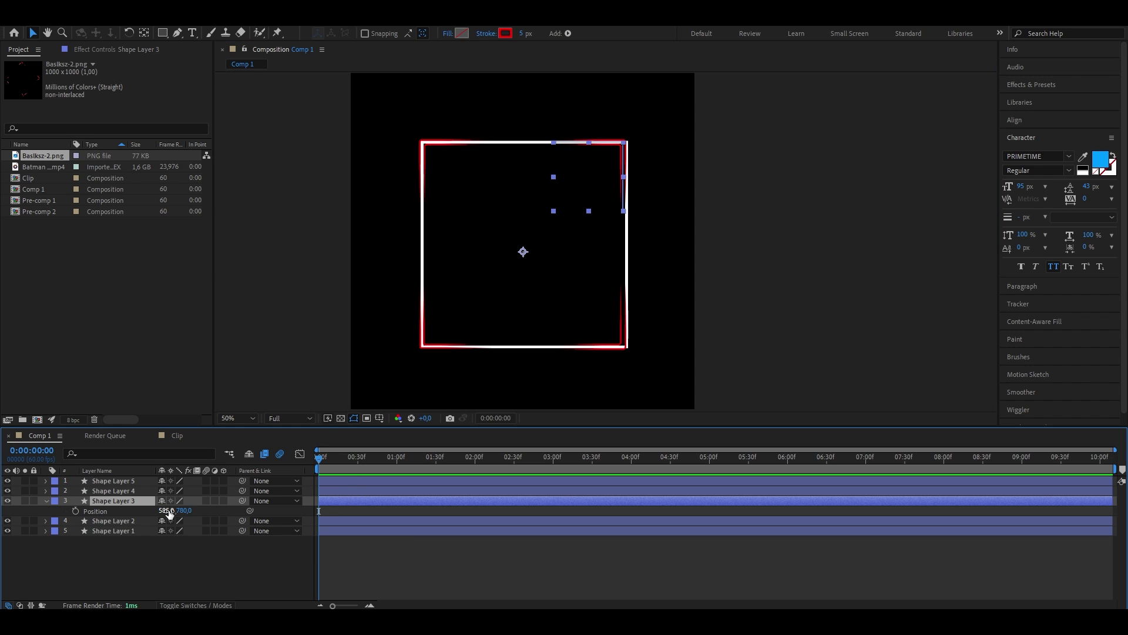
{"action": "left_click_drag", "start_coordinate": [167, 513], "coordinate": [173, 512]}
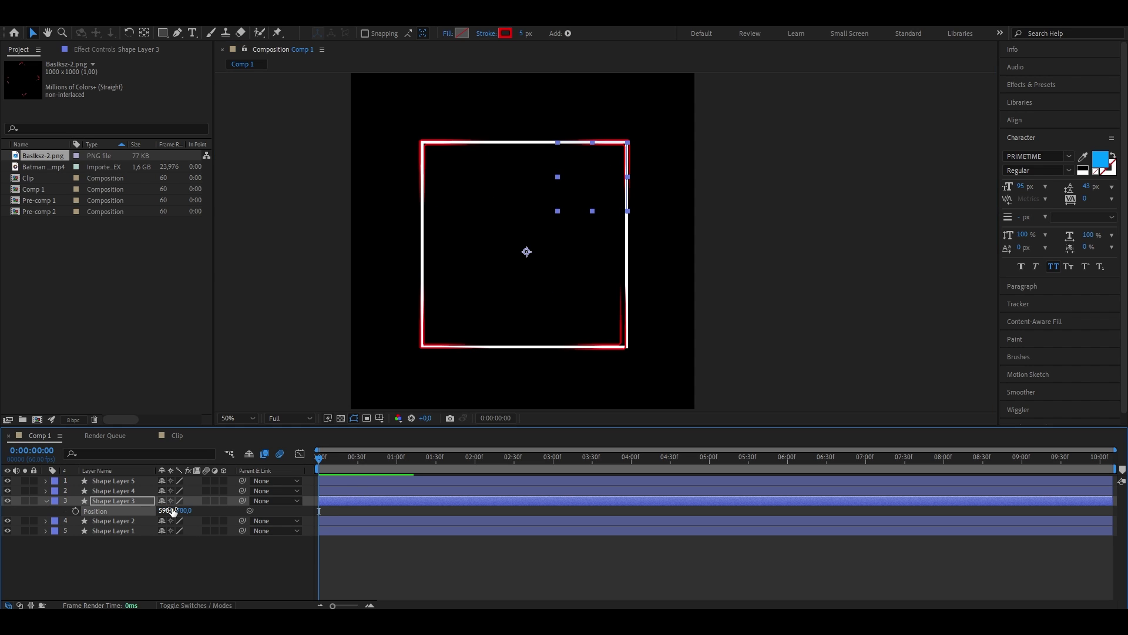
{"action": "left_click", "coordinate": [590, 340]}
{"action": "left_click", "coordinate": [373, 569]}
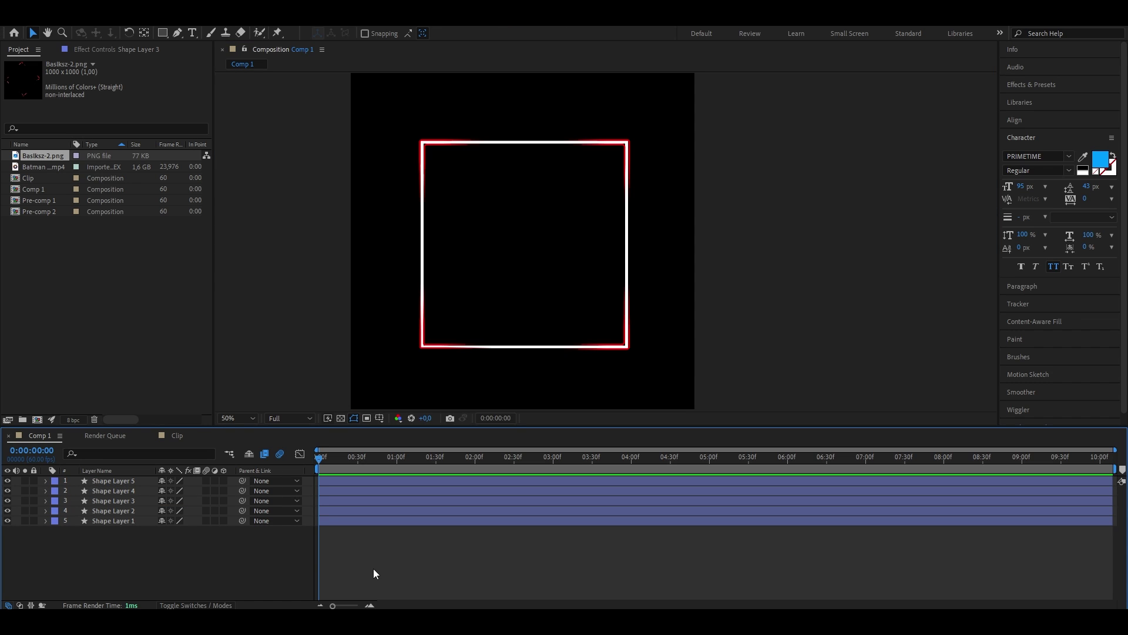
Step: Delete Shape Layer 1 and pre-compose the four bracket layers into Pre-comp 3, moving all attributes
{"action": "left_click", "coordinate": [360, 522]}
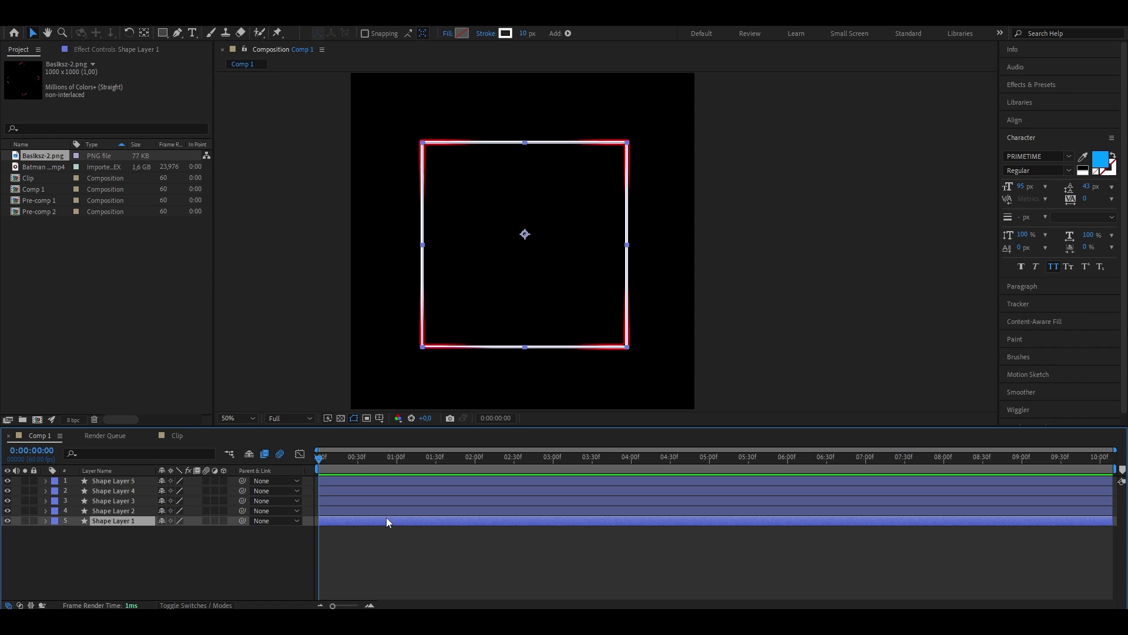
{"action": "key", "text": "Delete"}
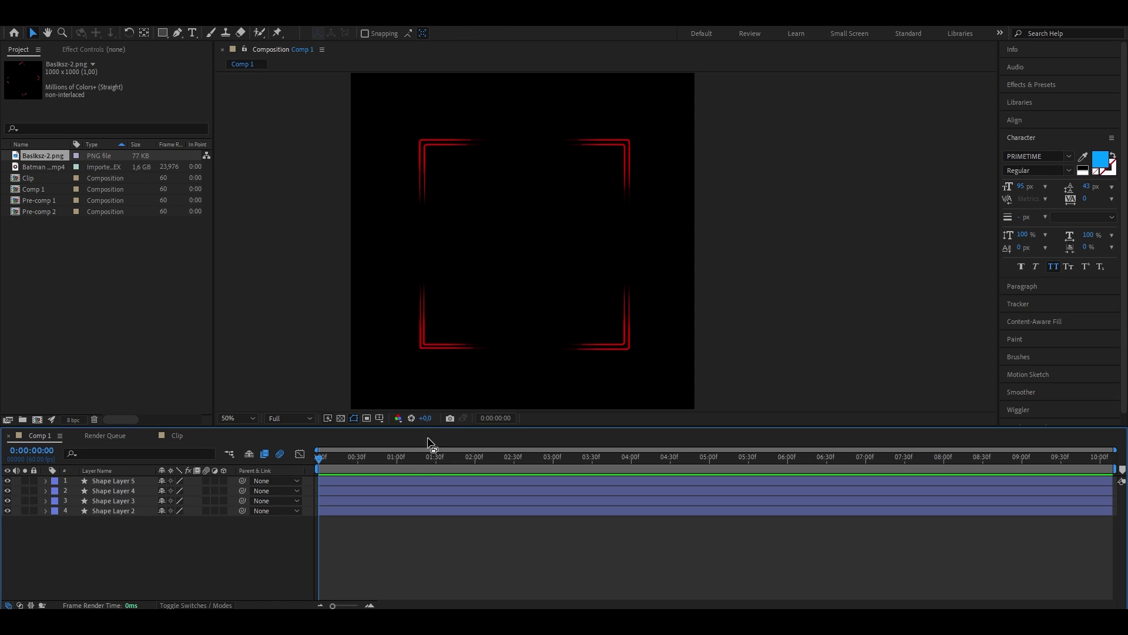
{"action": "left_click", "coordinate": [397, 479]}
{"action": "left_click", "coordinate": [360, 510], "text": "shift"}
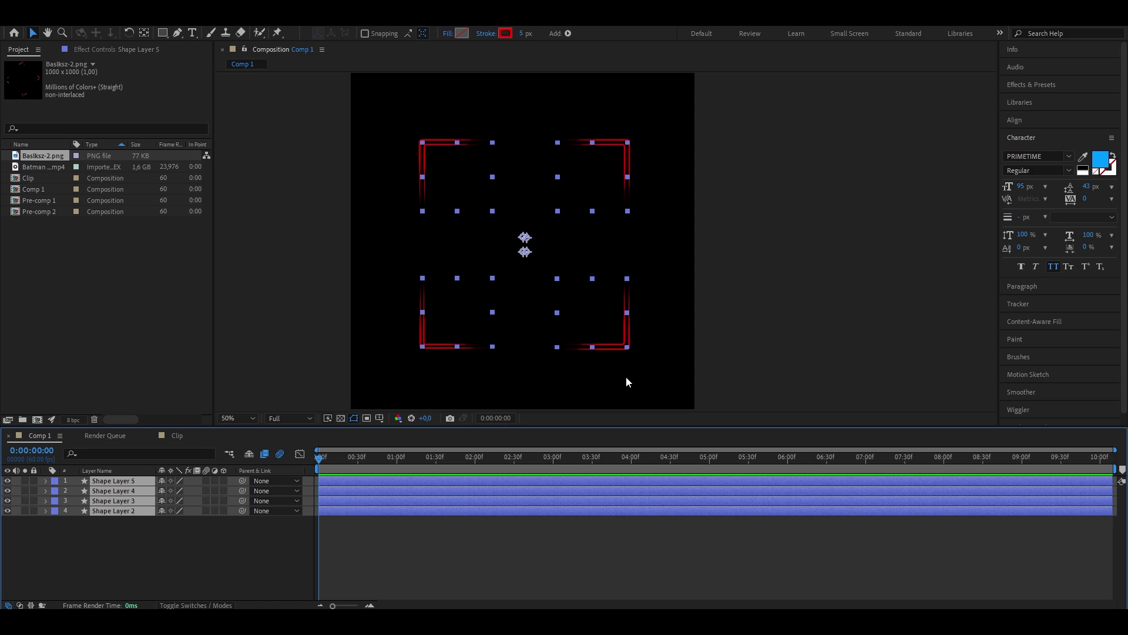
{"action": "key", "text": "ctrl+shift+c"}
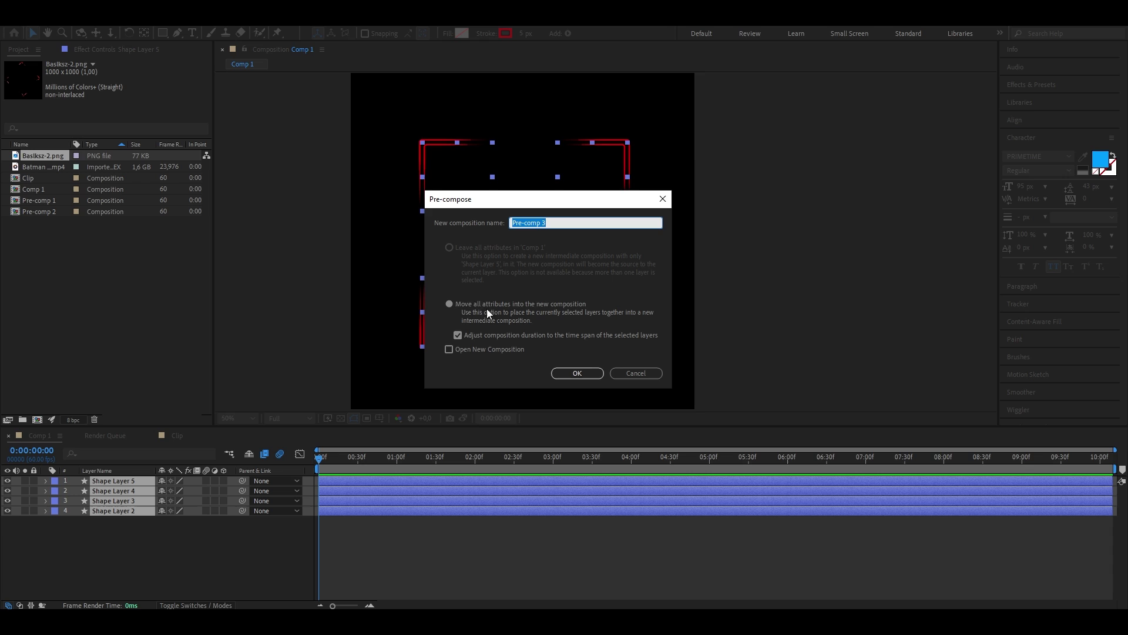
{"action": "left_click", "coordinate": [453, 305]}
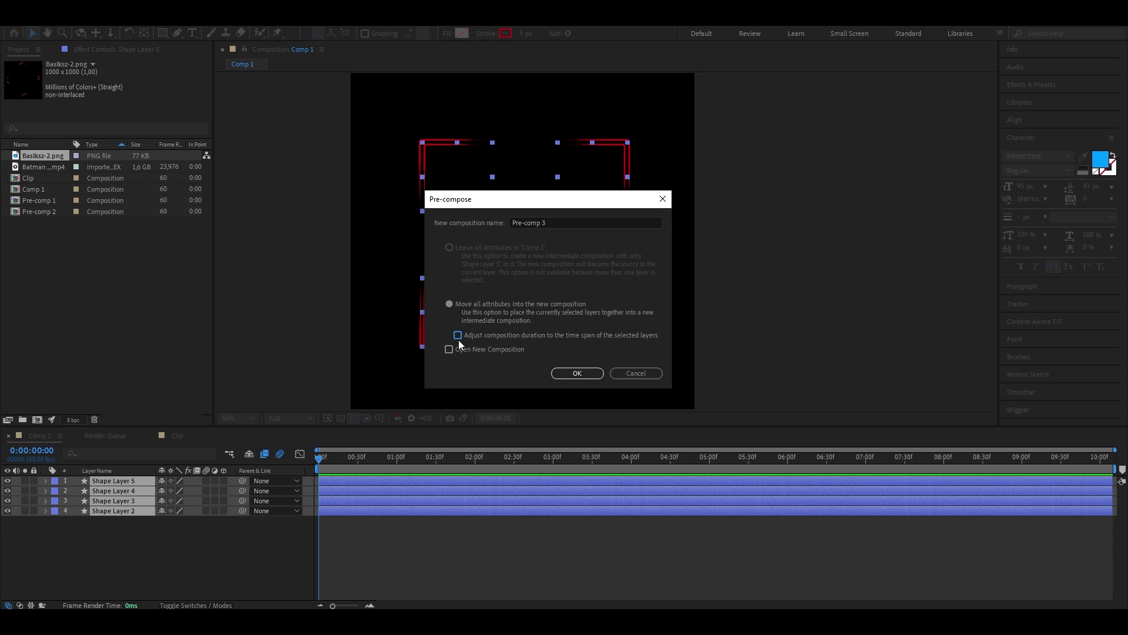
{"action": "left_click", "coordinate": [577, 373]}
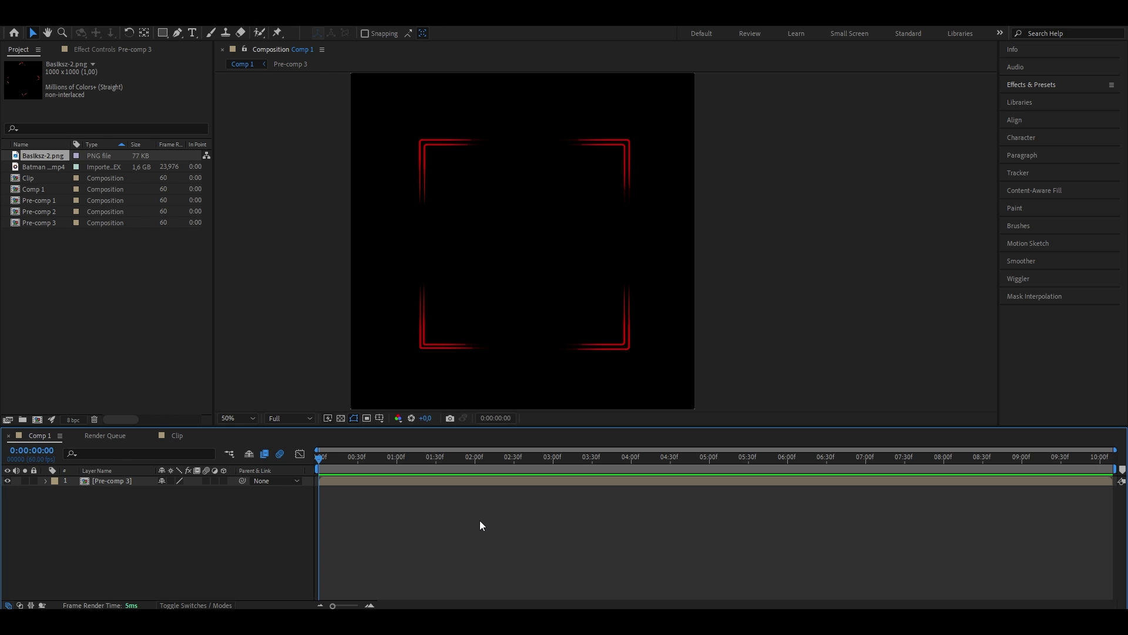
Step: Apply the Sapphire S_TextureFlux effect to the Pre-comp 3 layer
{"action": "left_click", "coordinate": [1031, 86]}
{"action": "left_click", "coordinate": [1032, 100]}
{"action": "type", "text": "s"}
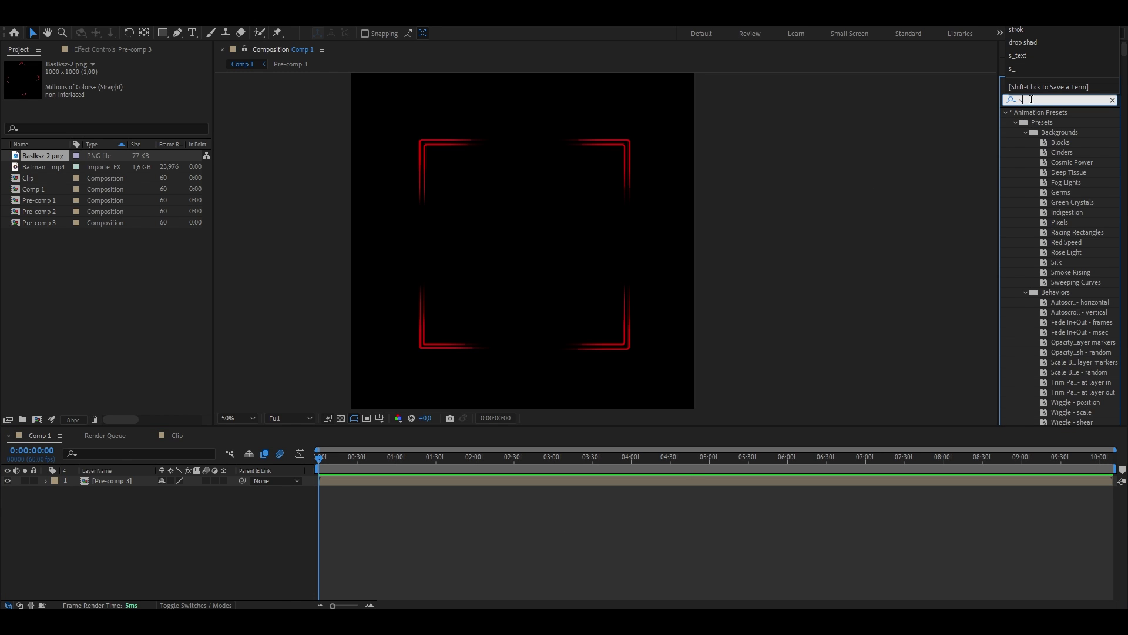
{"action": "type", "text": "_textureflux"}
{"action": "left_click_drag", "start_coordinate": [1063, 122], "coordinate": [376, 479]}
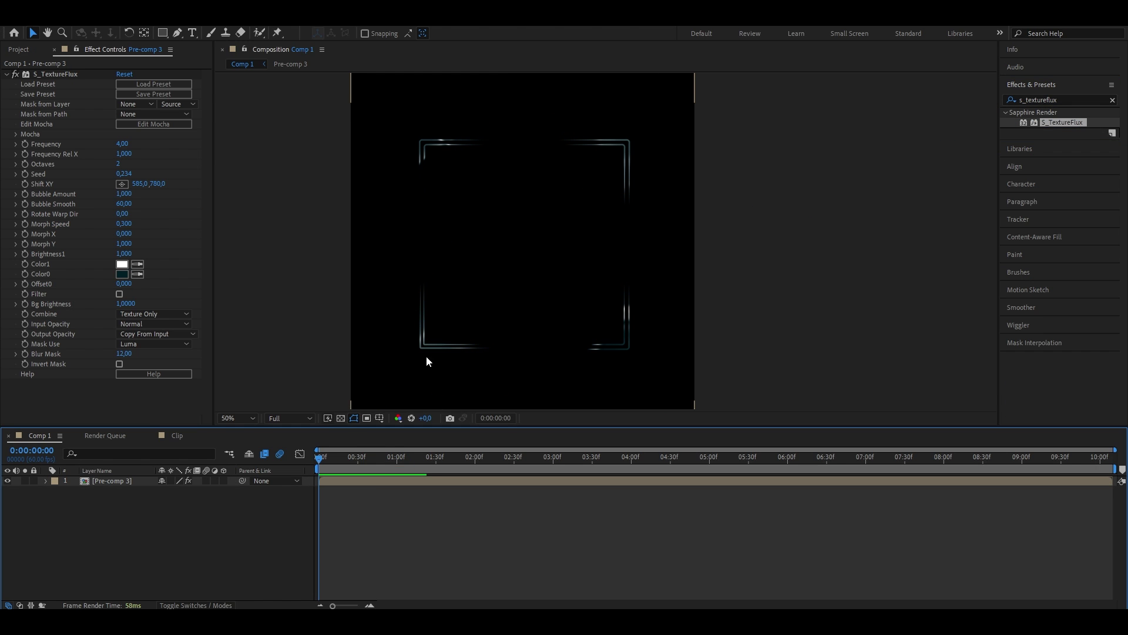
Step: Turn on the transparency grid and set both Color0 and Color1 to bright red
{"action": "left_click", "coordinate": [340, 418]}
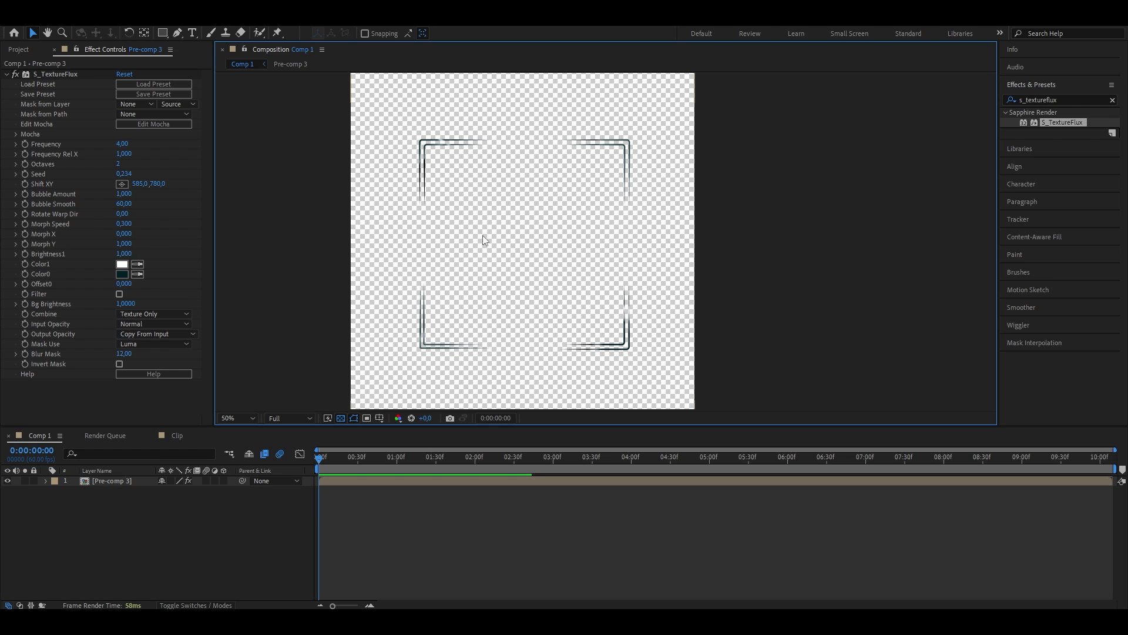
{"action": "left_click", "coordinate": [124, 274]}
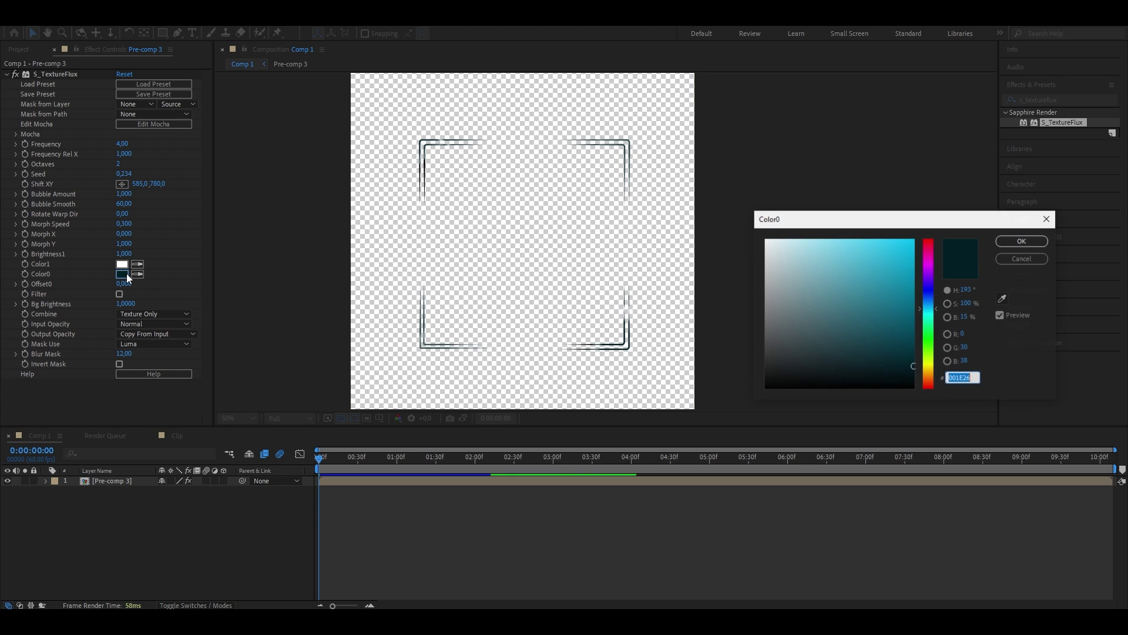
{"action": "left_click_drag", "start_coordinate": [926, 290], "coordinate": [933, 240]}
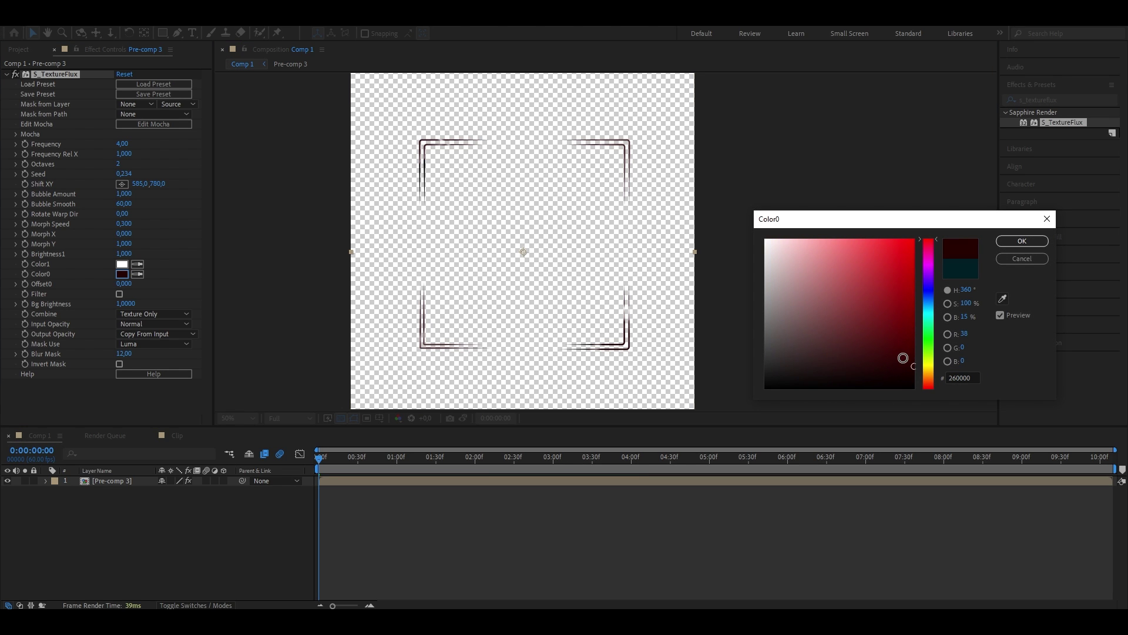
{"action": "left_click_drag", "start_coordinate": [913, 366], "coordinate": [929, 297]}
{"action": "left_click", "coordinate": [1022, 241]}
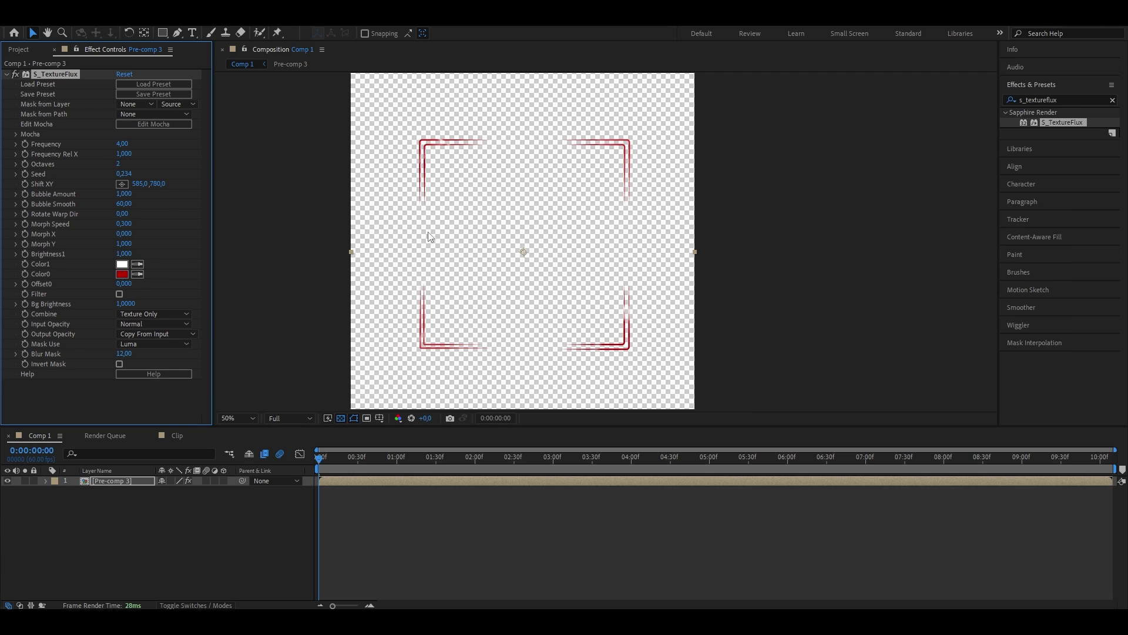
{"action": "left_click", "coordinate": [125, 263]}
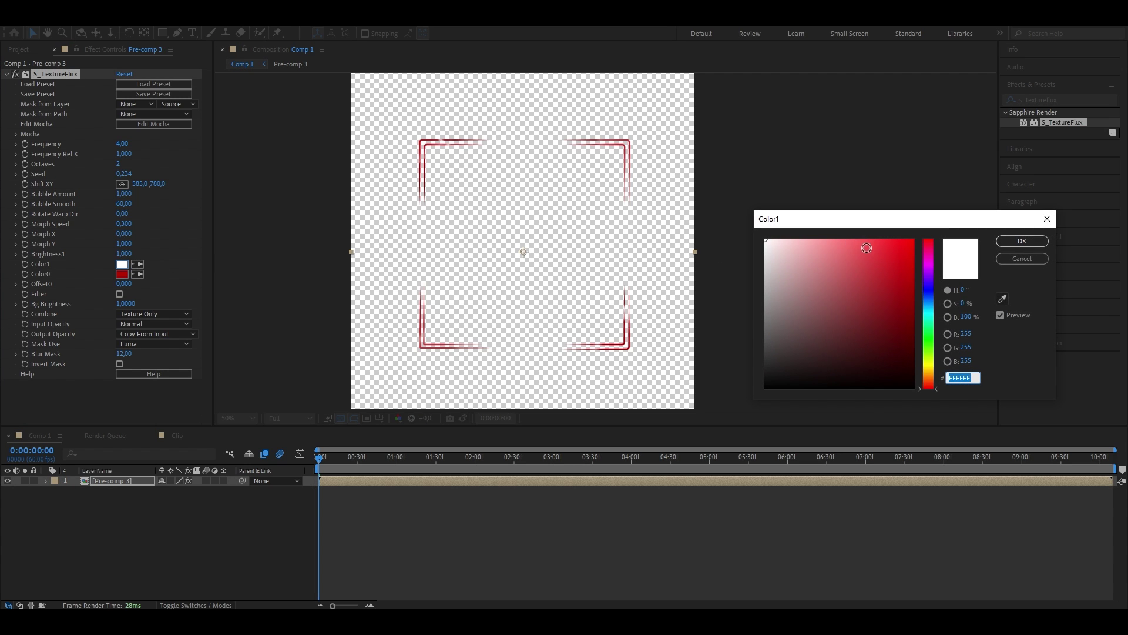
{"action": "left_click_drag", "start_coordinate": [867, 248], "coordinate": [912, 245]}
{"action": "left_click", "coordinate": [1022, 241]}
{"action": "scroll", "coordinate": [412, 347], "scroll_direction": "up", "scroll_amount": 4}
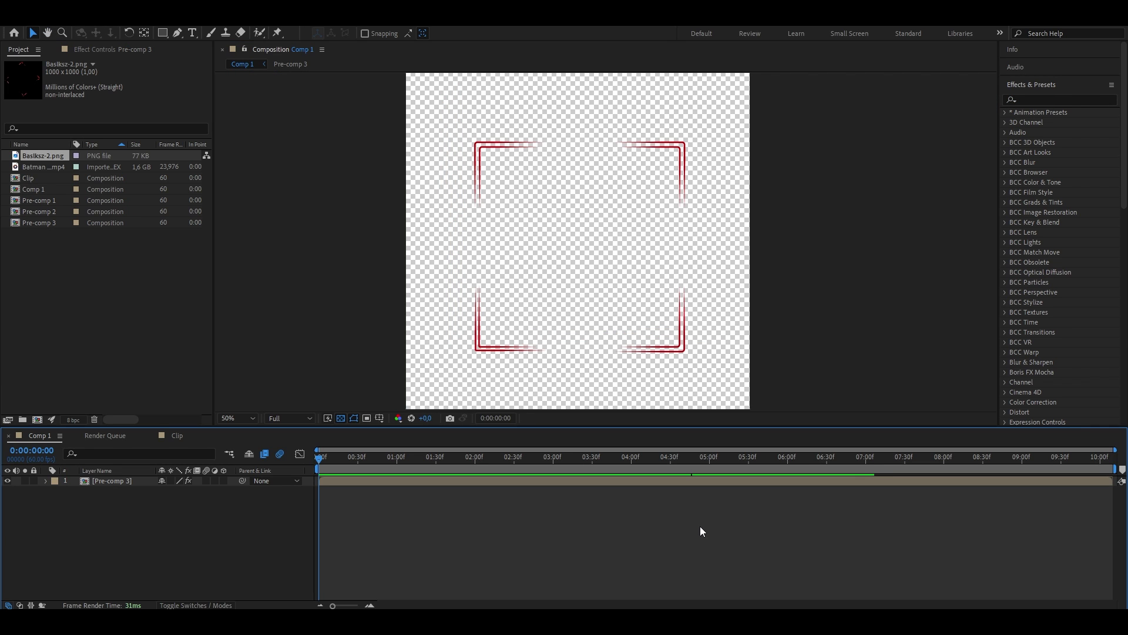
Step: Add a Drop Shadow to the Pre-comp 3 layer and raise its opacity
{"action": "left_click", "coordinate": [1036, 101]}
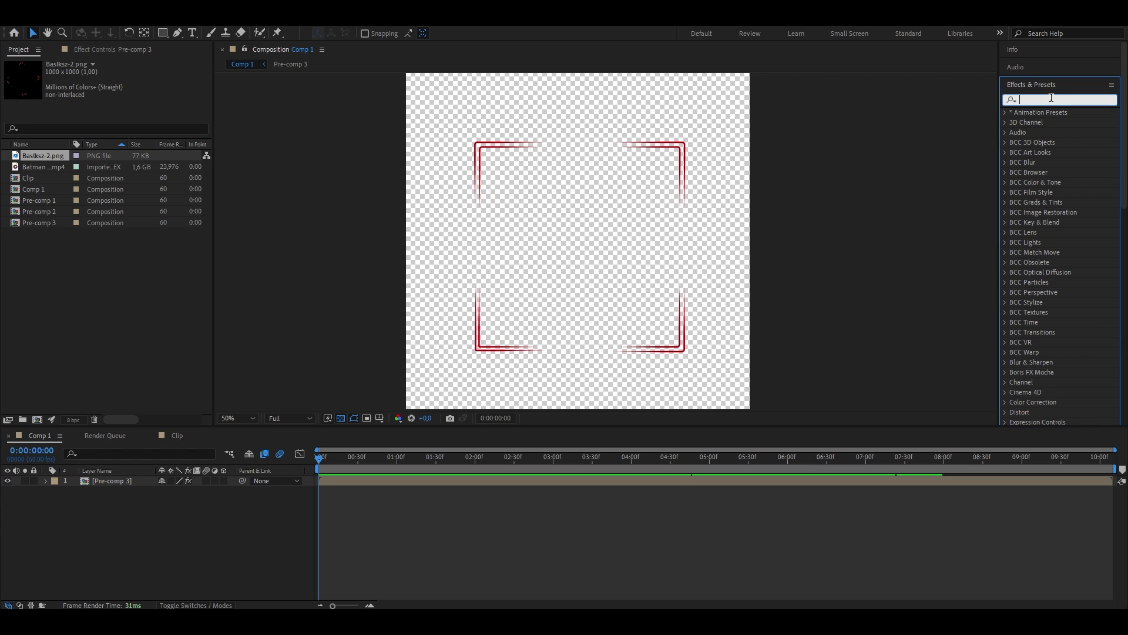
{"action": "type", "text": "drop shad"}
{"action": "left_click_drag", "start_coordinate": [1061, 183], "coordinate": [345, 481]}
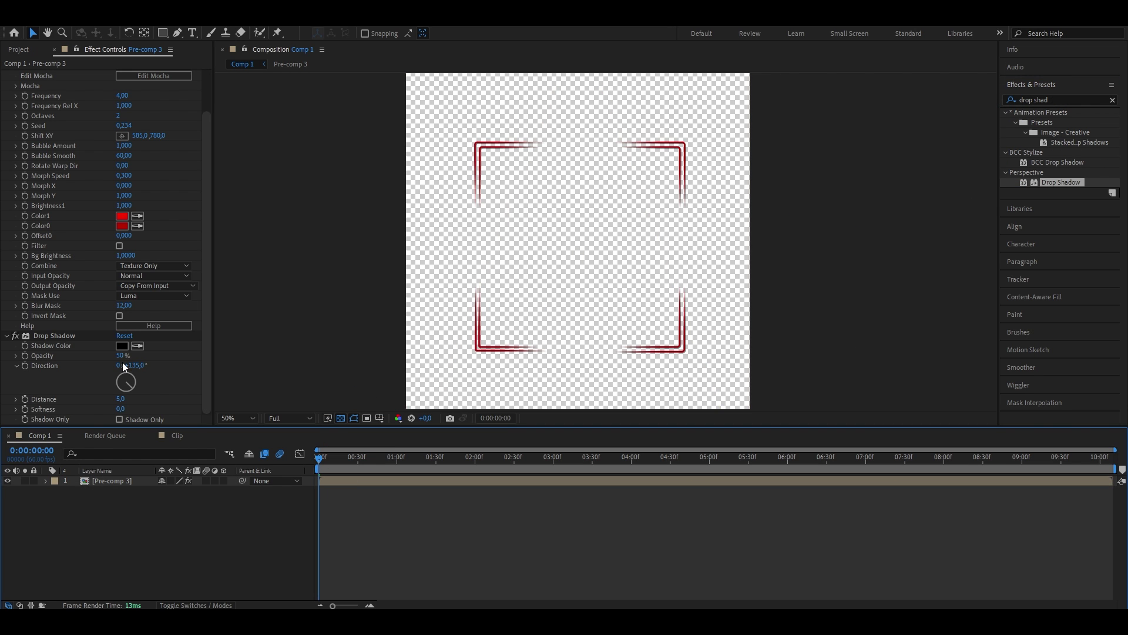
{"action": "left_click_drag", "start_coordinate": [122, 356], "coordinate": [195, 348]}
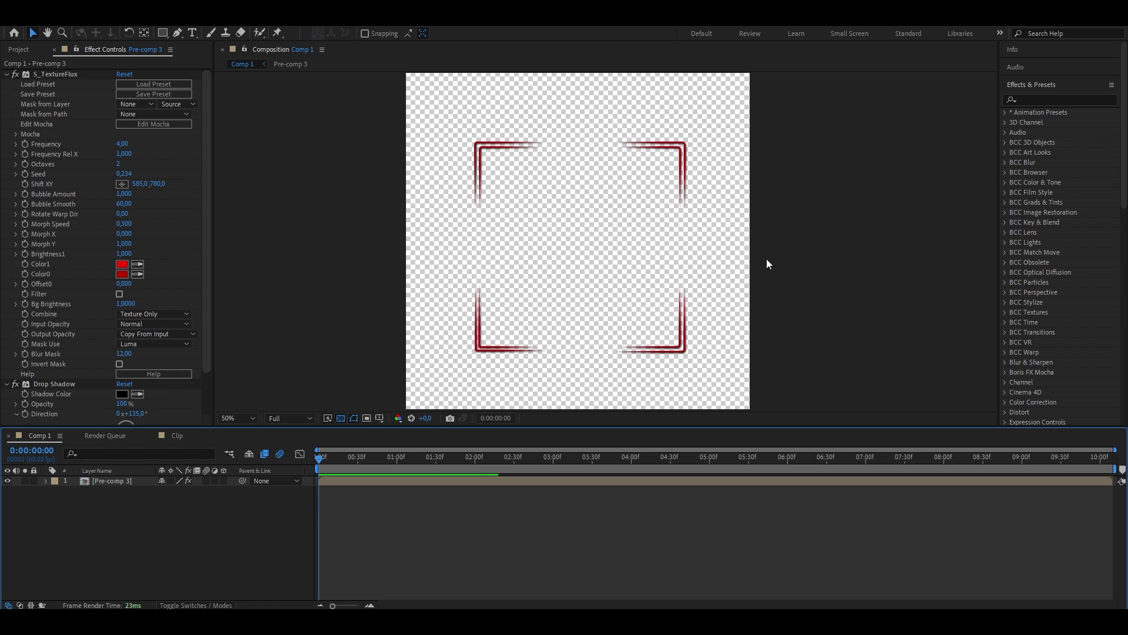
Step: Add the Deep Glow effect to the bracket layer
{"action": "left_click", "coordinate": [1035, 102]}
{"action": "type", "text": "deep glo"}
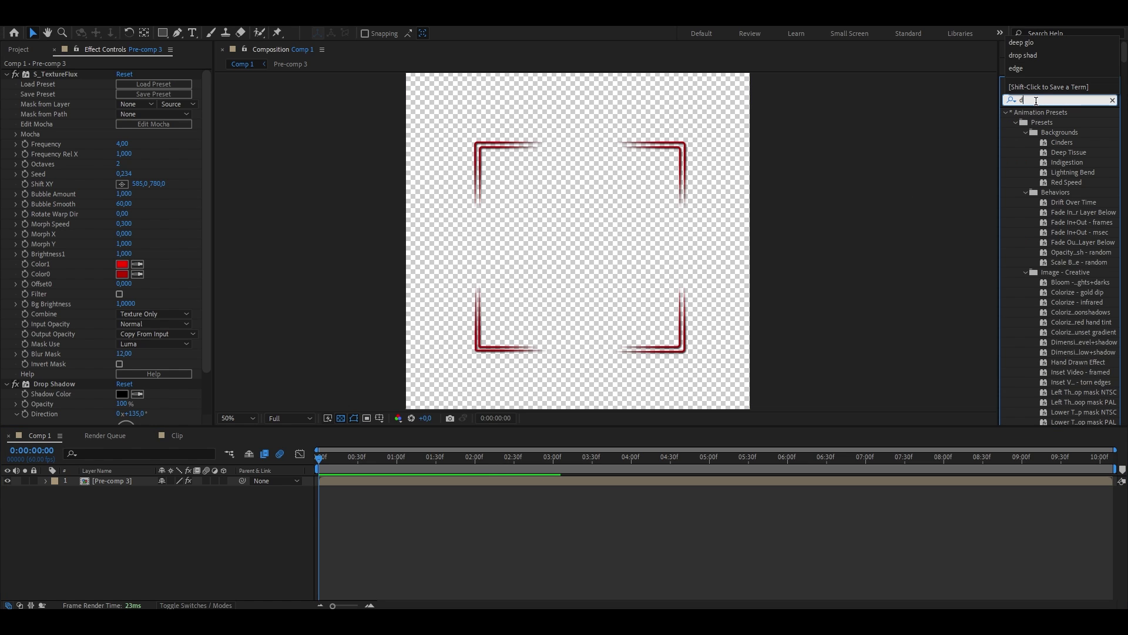
{"action": "left_click", "coordinate": [1045, 122]}
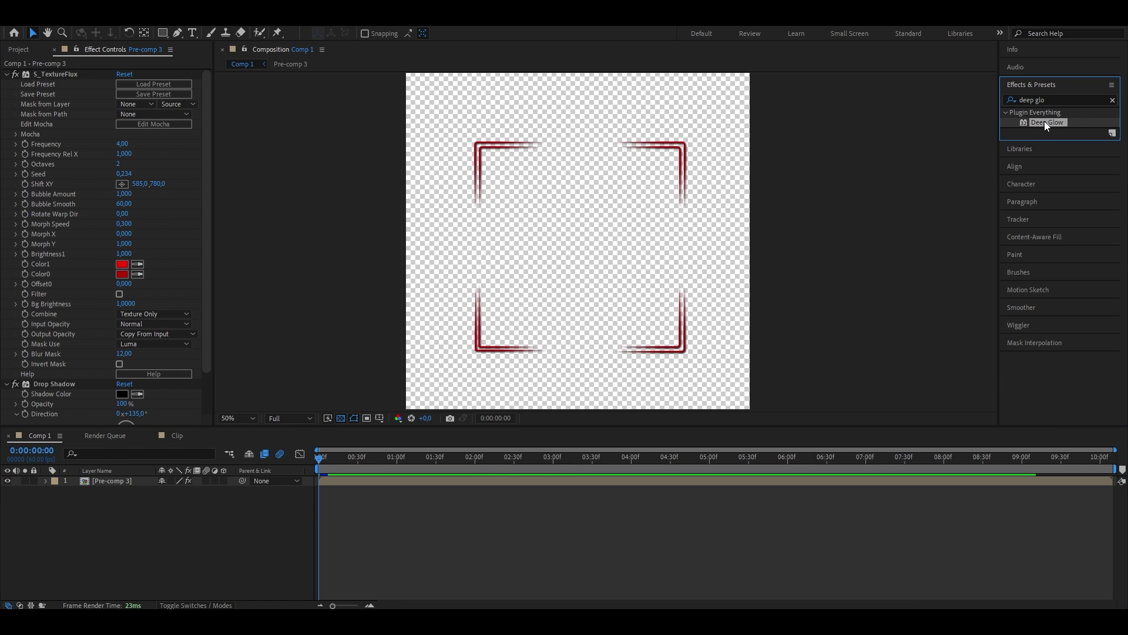
{"action": "left_click_drag", "start_coordinate": [1046, 121], "coordinate": [68, 94]}
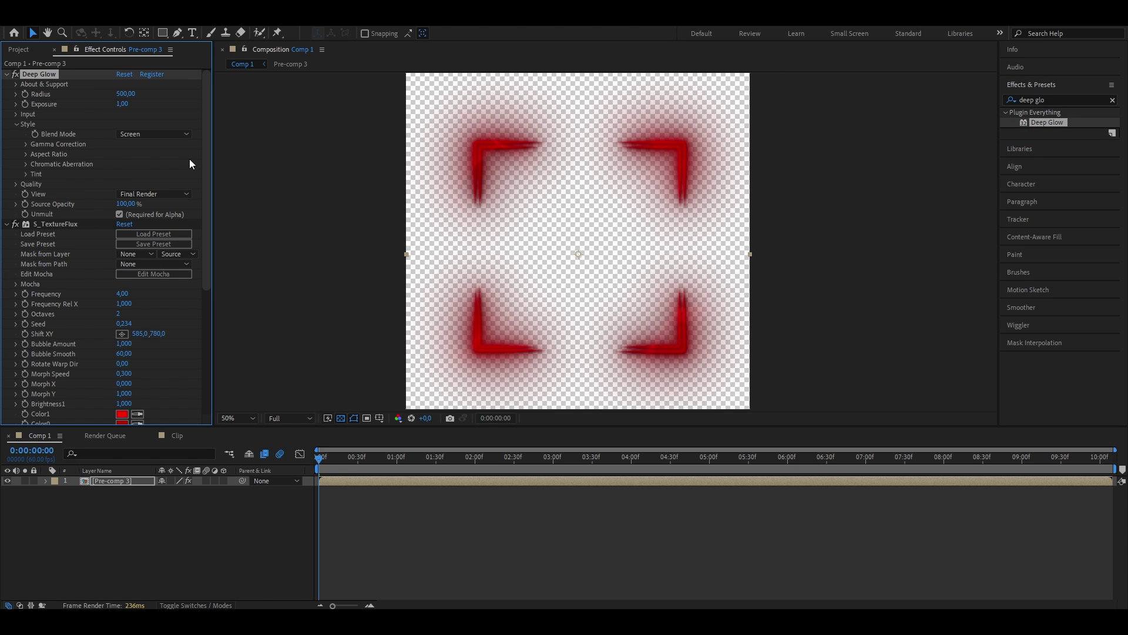
Step: Set Deep Glow's Exposure to 0.70 and start editing its Radius
{"action": "scroll", "coordinate": [185, 229], "scroll_direction": "down", "scroll_amount": 5}
{"action": "scroll", "coordinate": [186, 229], "scroll_direction": "down", "scroll_amount": 3}
{"action": "scroll", "coordinate": [171, 269], "scroll_direction": "up", "scroll_amount": 6}
{"action": "left_click", "coordinate": [122, 105]}
{"action": "type", "text": "0,7"}
{"action": "key", "text": "Return"}
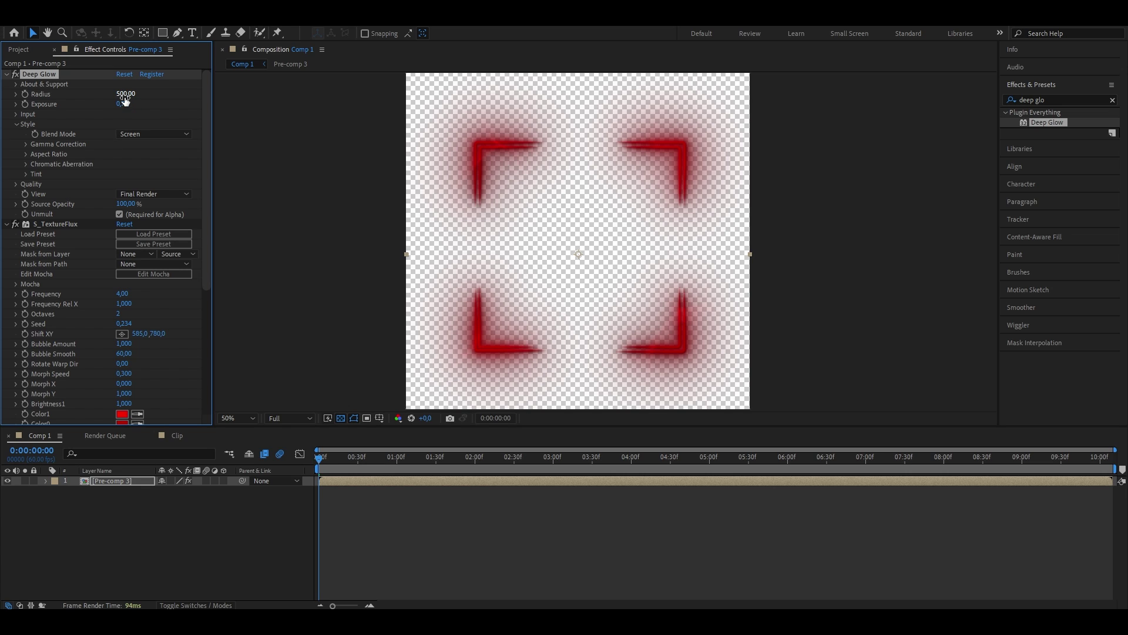
{"action": "left_click", "coordinate": [125, 95]}
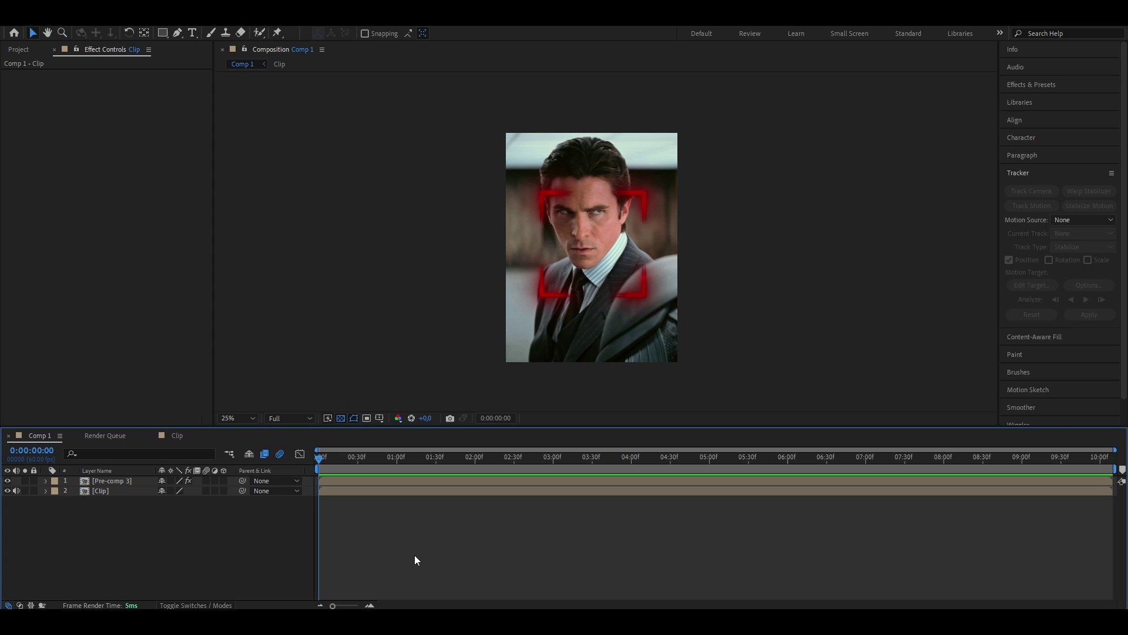
Step: Hide Pre-comp 3, select the Clip layer and start Track Motion on it
{"action": "left_click", "coordinate": [8, 480]}
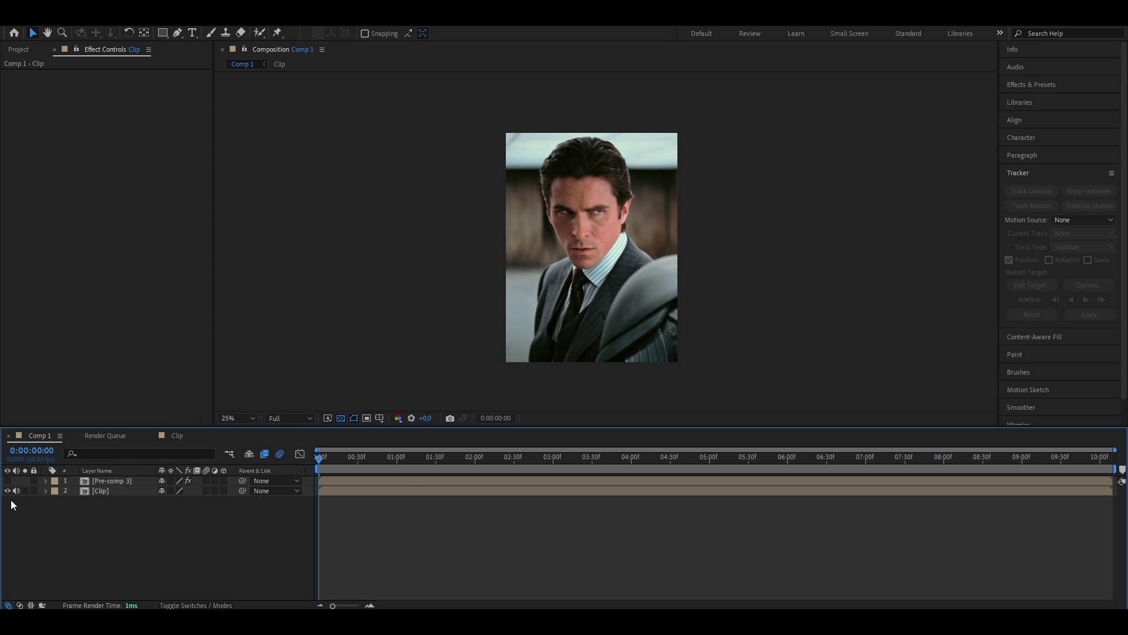
{"action": "left_click", "coordinate": [328, 492]}
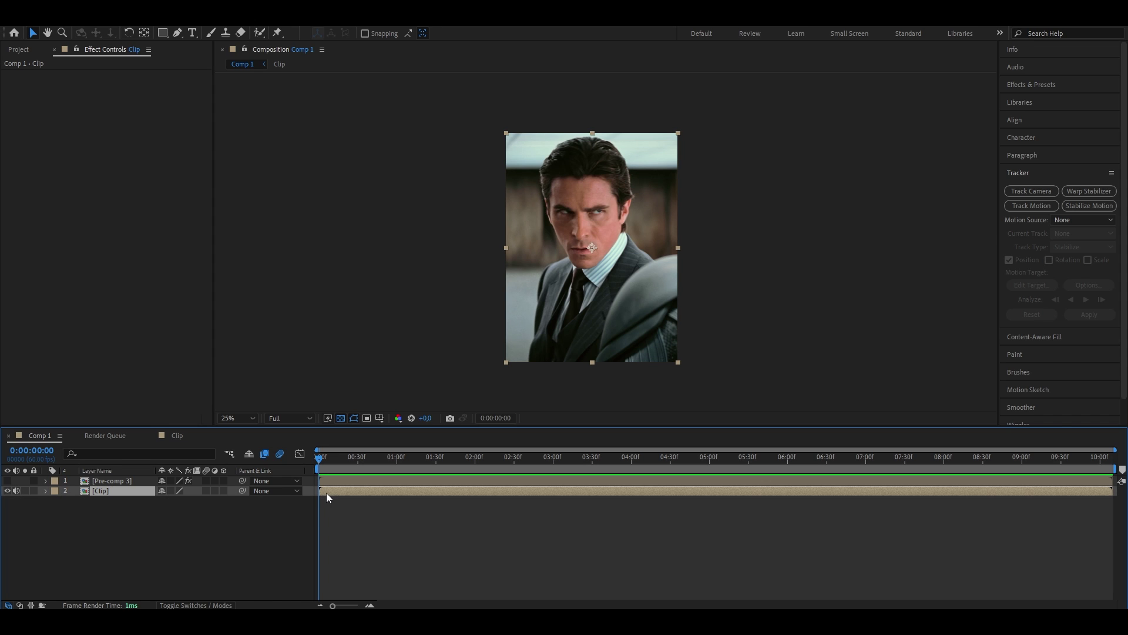
{"action": "left_click", "coordinate": [1027, 176]}
{"action": "left_click", "coordinate": [1025, 175]}
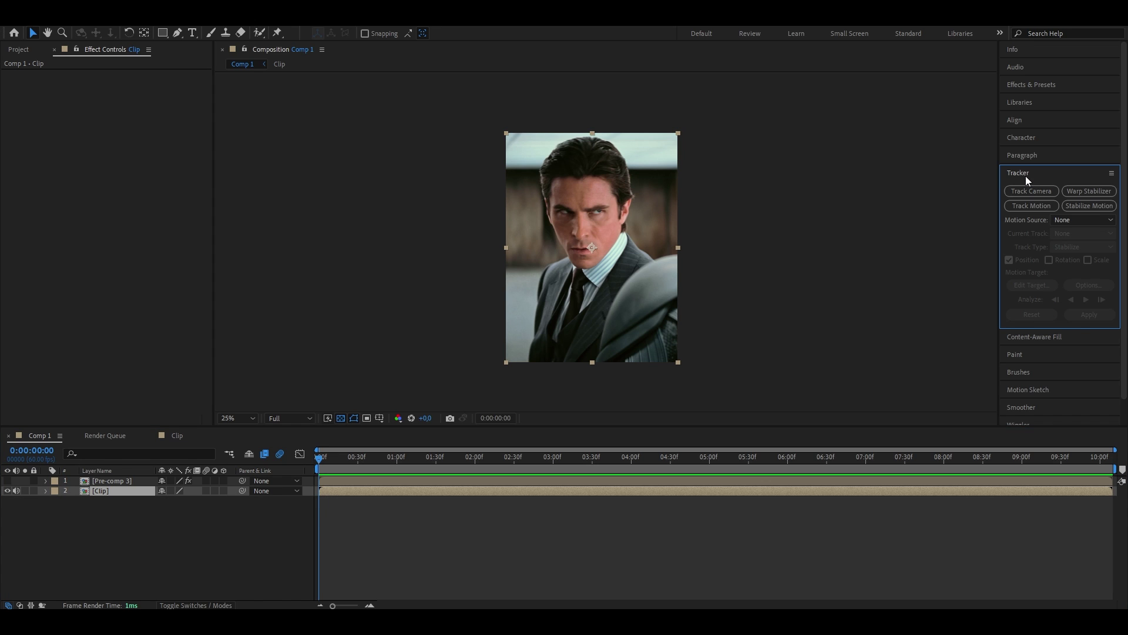
{"action": "left_click", "coordinate": [1030, 205]}
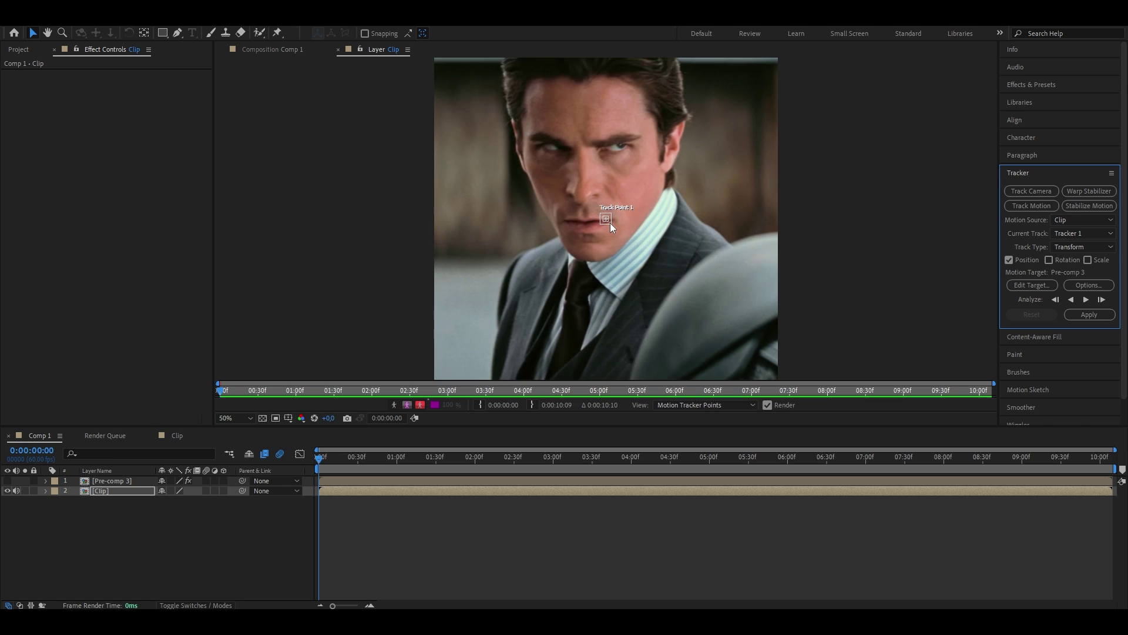
Step: Place Track Point 1 on the man's face, zooming in for precision
{"action": "left_click", "coordinate": [612, 224]}
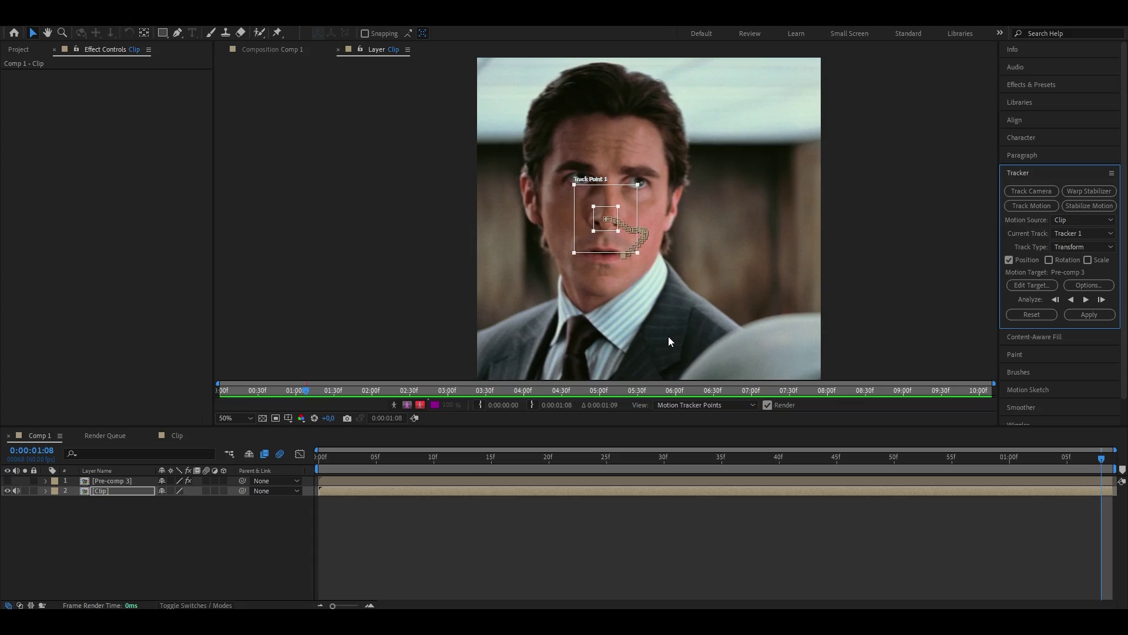
{"action": "key", "text": "period"}
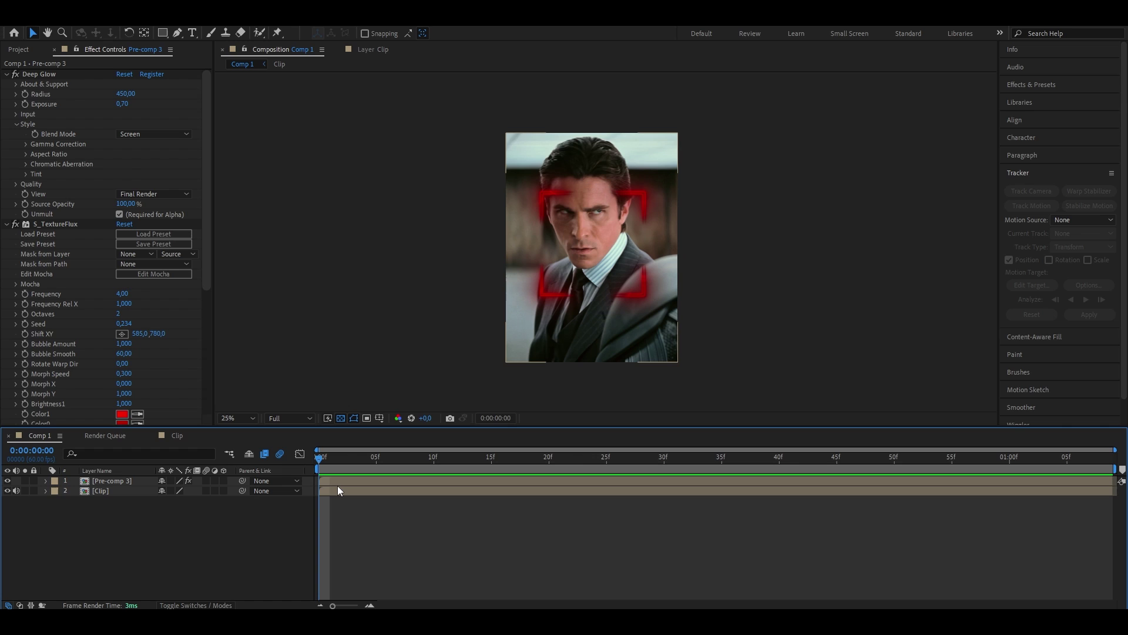
Step: Scale Pre-comp 3 to about 74% and rotate it to 39° into a diamond
{"action": "left_click", "coordinate": [342, 483]}
{"action": "key", "text": "s"}
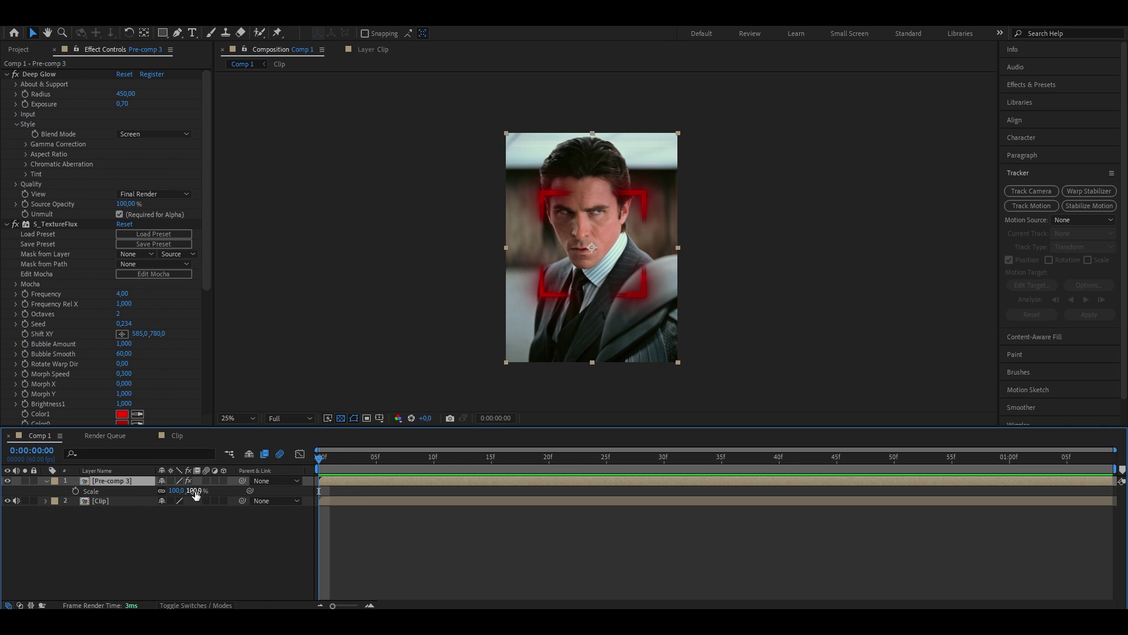
{"action": "left_click_drag", "start_coordinate": [194, 491], "coordinate": [171, 491]}
{"action": "key", "text": "r"}
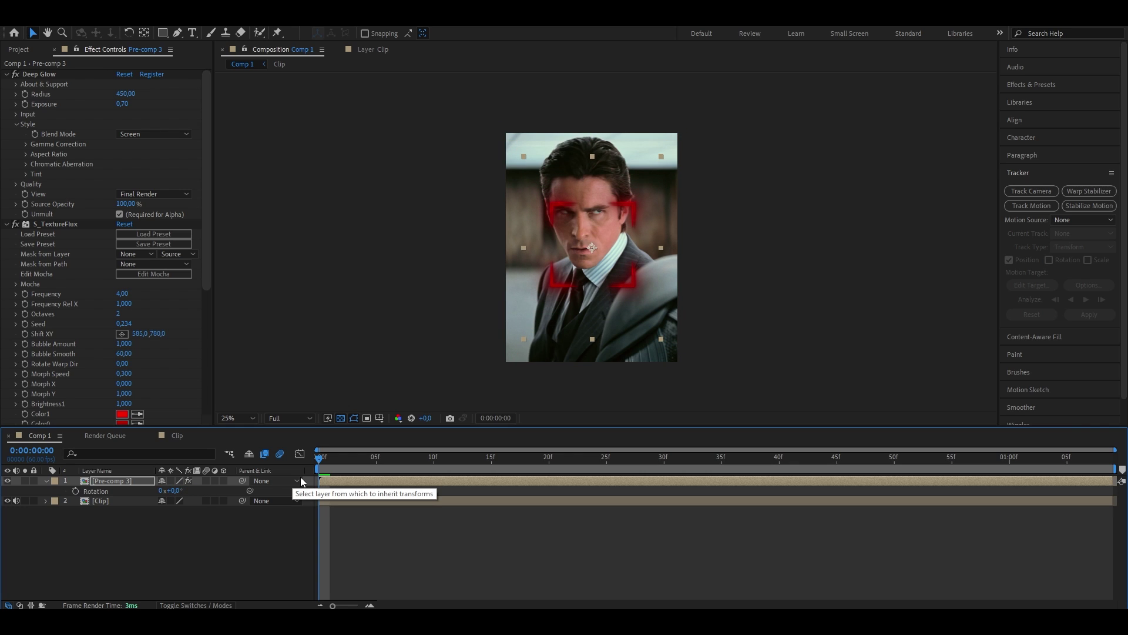
{"action": "left_click", "coordinate": [174, 491]}
{"action": "type", "text": "45"}
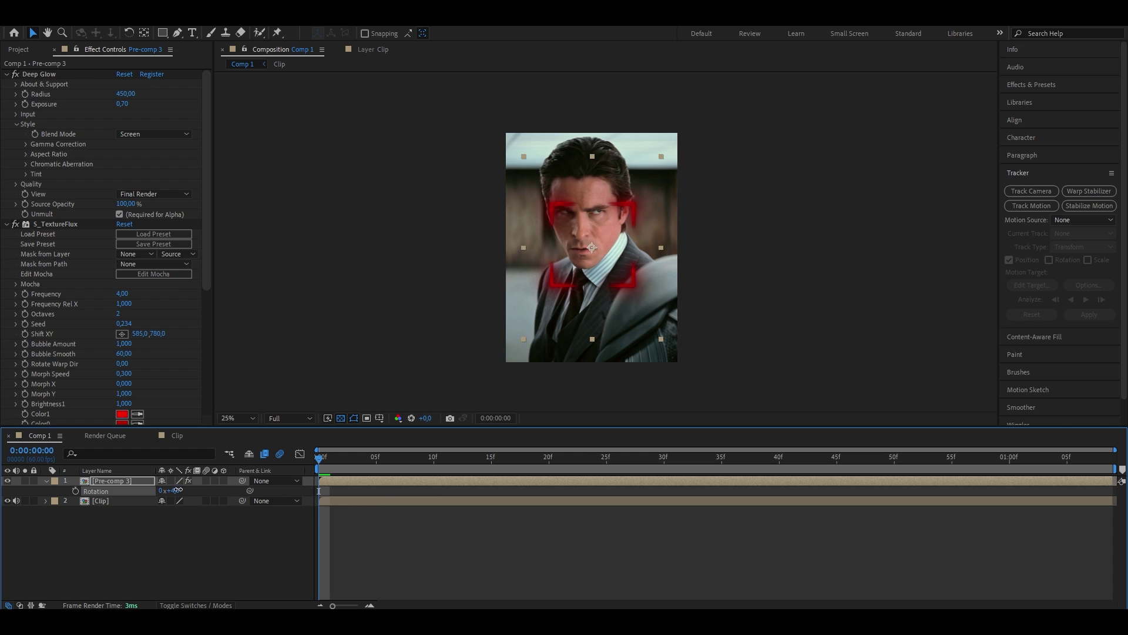
{"action": "key", "text": "Return"}
{"action": "left_click_drag", "start_coordinate": [576, 331], "coordinate": [565, 303]}
{"action": "left_click", "coordinate": [345, 486]}
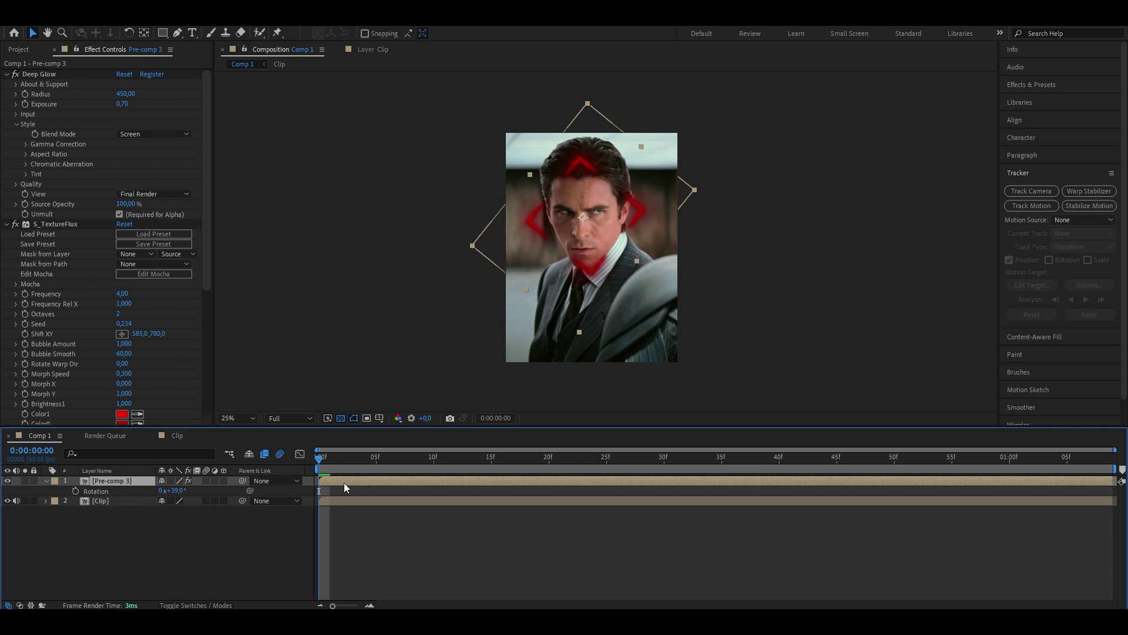
Step: Duplicate the bracket frame layer and shrink the top copy to about 54%
{"action": "key", "text": "ctrl+d"}
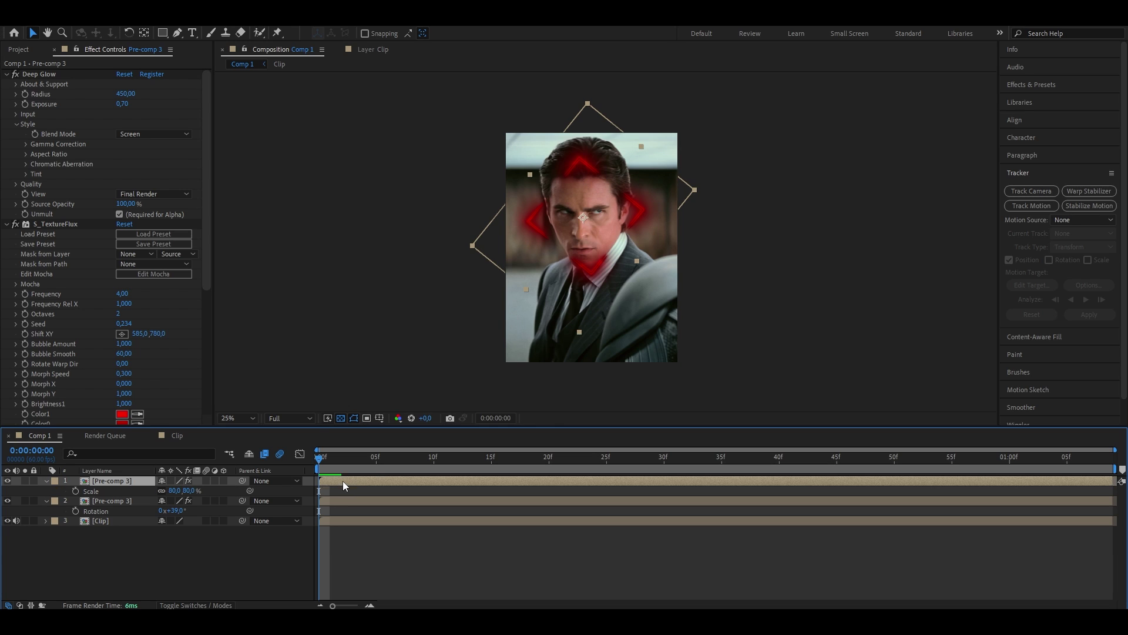
{"action": "key", "text": "s"}
{"action": "left_click_drag", "start_coordinate": [186, 494], "coordinate": [161, 490]}
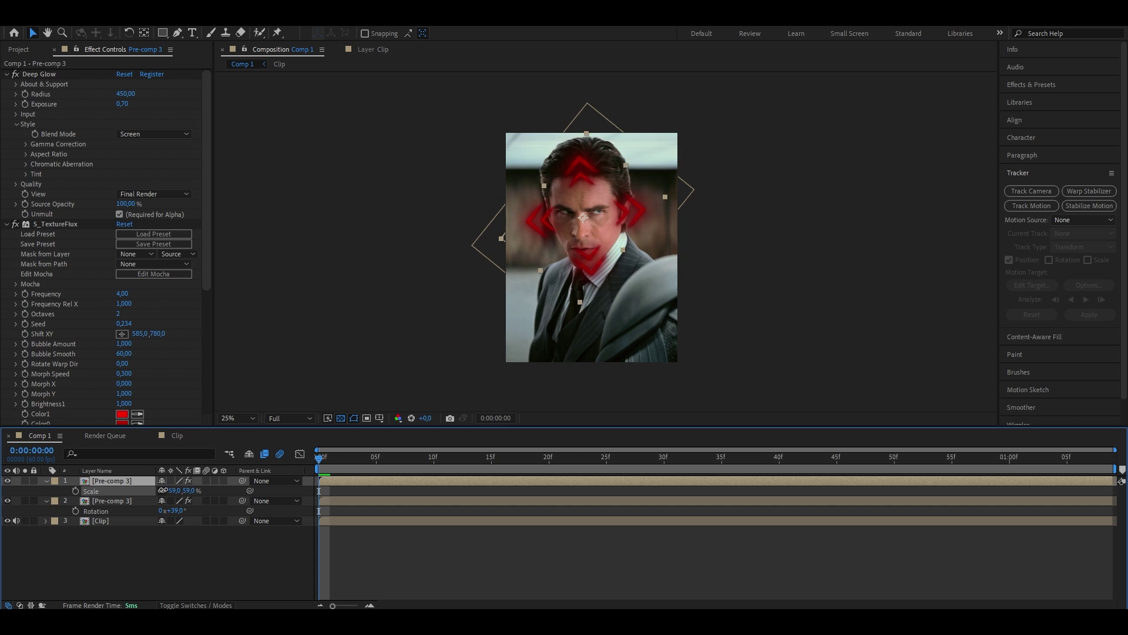
{"action": "left_click", "coordinate": [436, 562]}
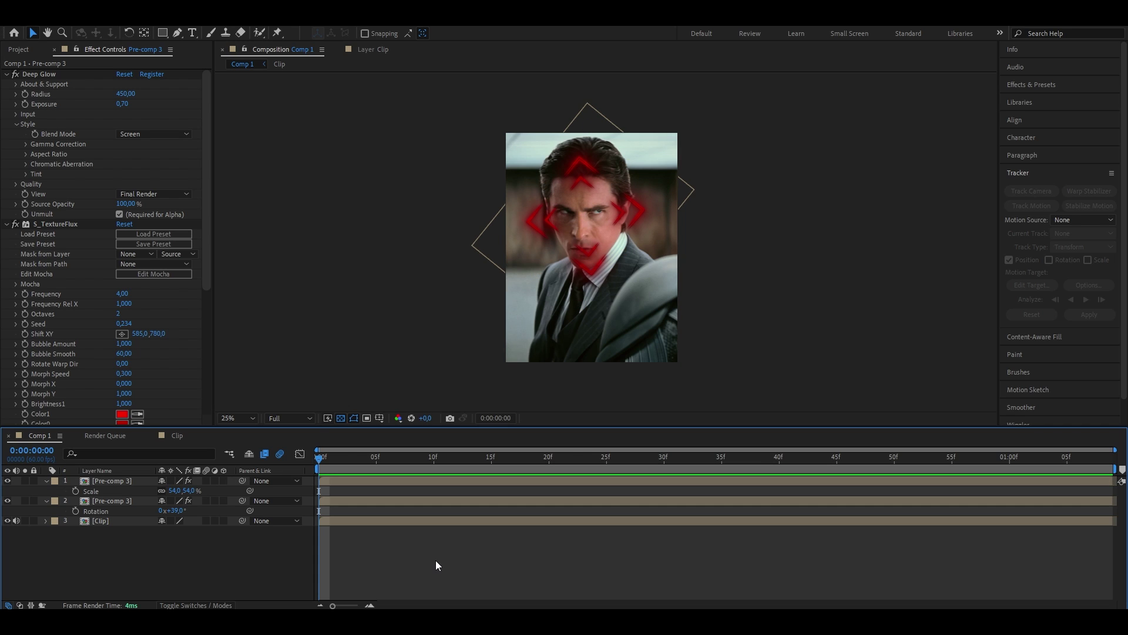
Step: Apply Sapphire S_Tint to the top copy and set its Tint Darks colour to white
{"action": "left_click", "coordinate": [1028, 84]}
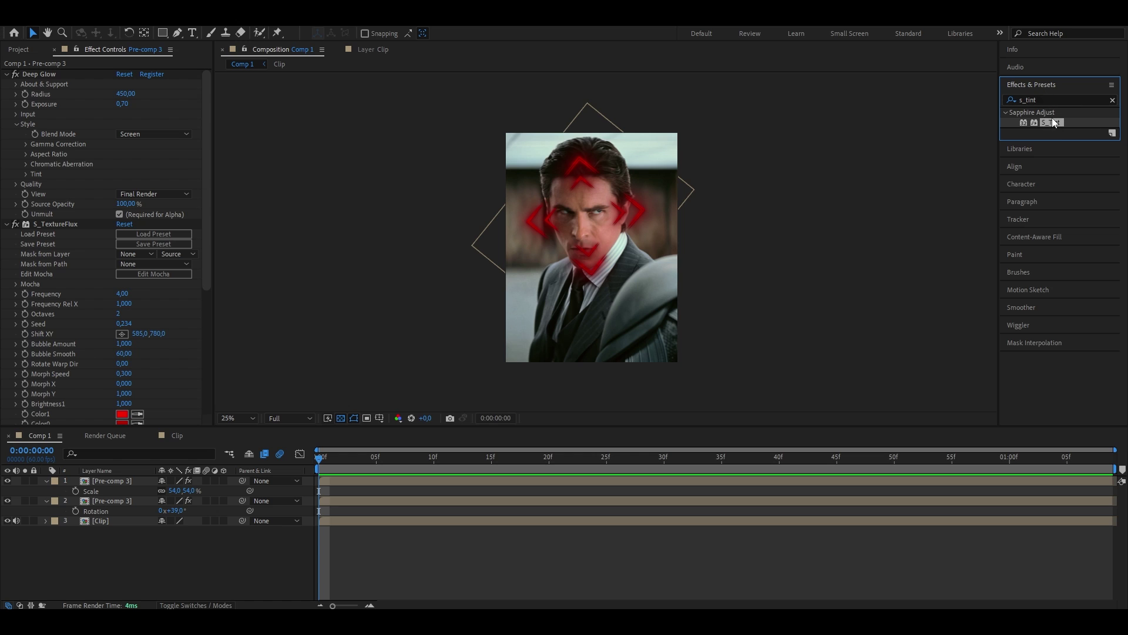
{"action": "left_click_drag", "start_coordinate": [1052, 122], "coordinate": [373, 479]}
{"action": "left_click", "coordinate": [122, 349]}
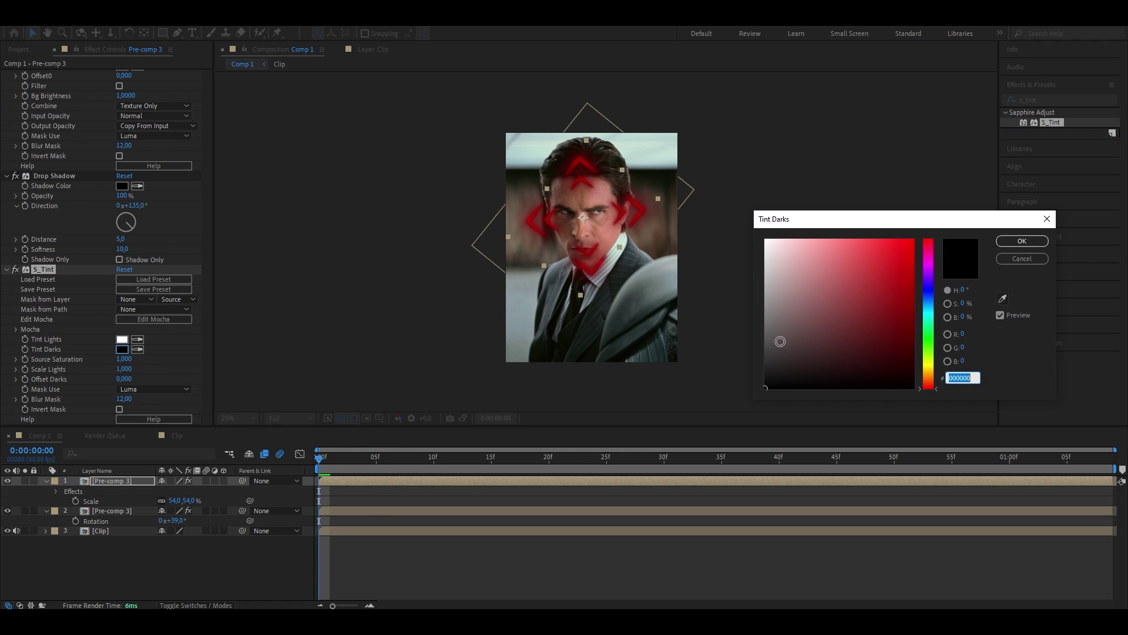
{"action": "left_click", "coordinate": [766, 250]}
{"action": "left_click", "coordinate": [1022, 241]}
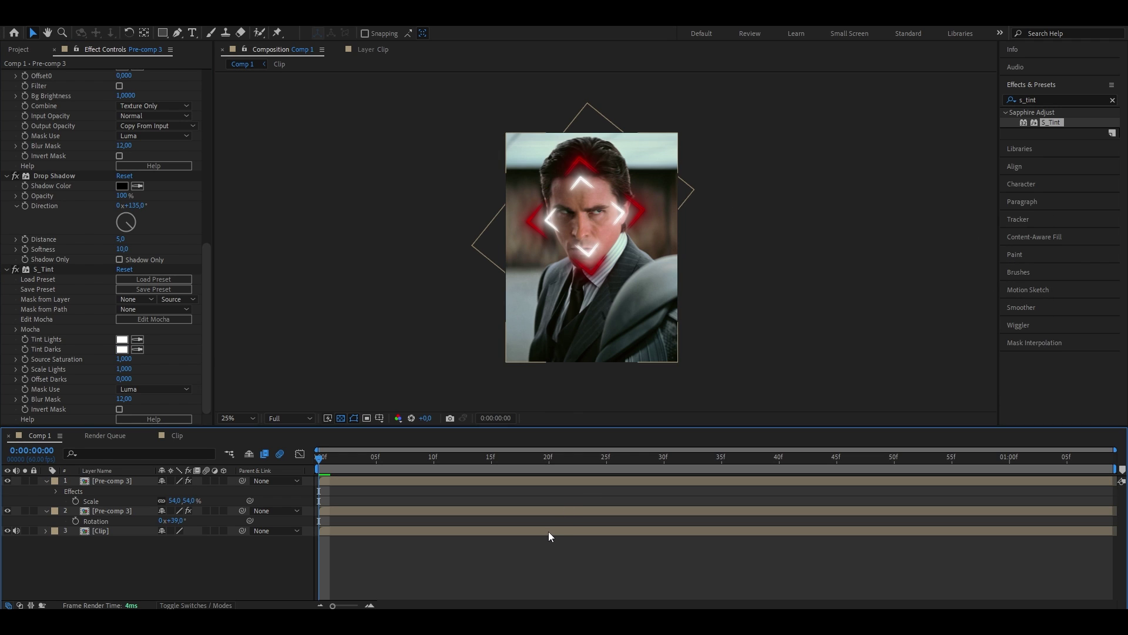
Step: Set the white top frame's Rotation to 3°
{"action": "key", "text": "u"}
{"action": "left_click", "coordinate": [329, 482]}
{"action": "key", "text": "r"}
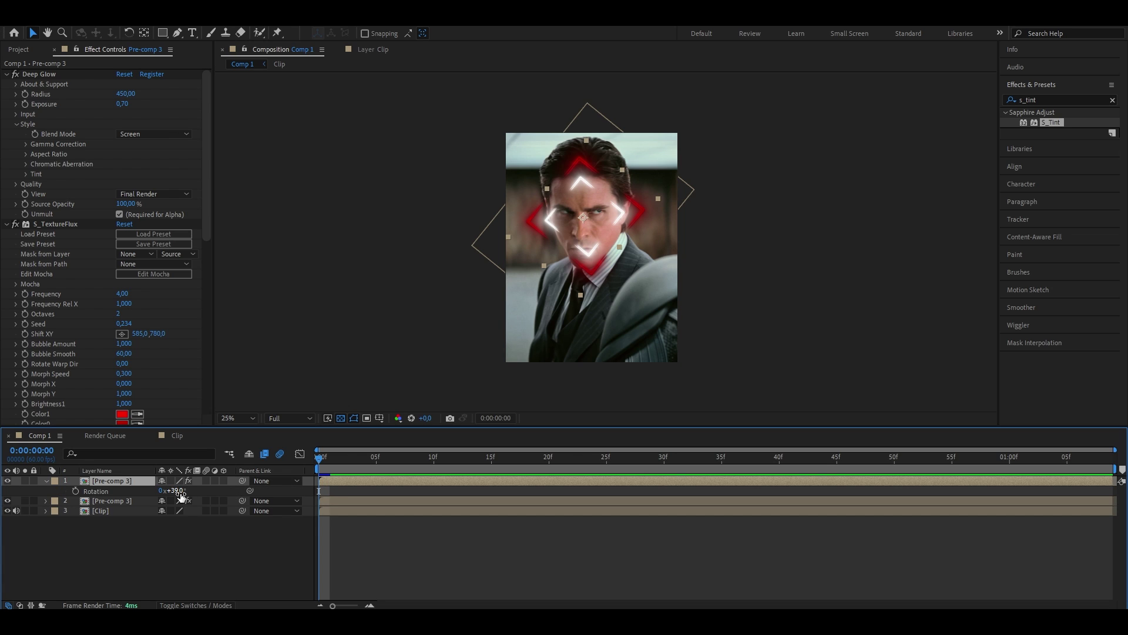
{"action": "left_click_drag", "start_coordinate": [181, 497], "coordinate": [158, 492]}
{"action": "left_click", "coordinate": [363, 525]}
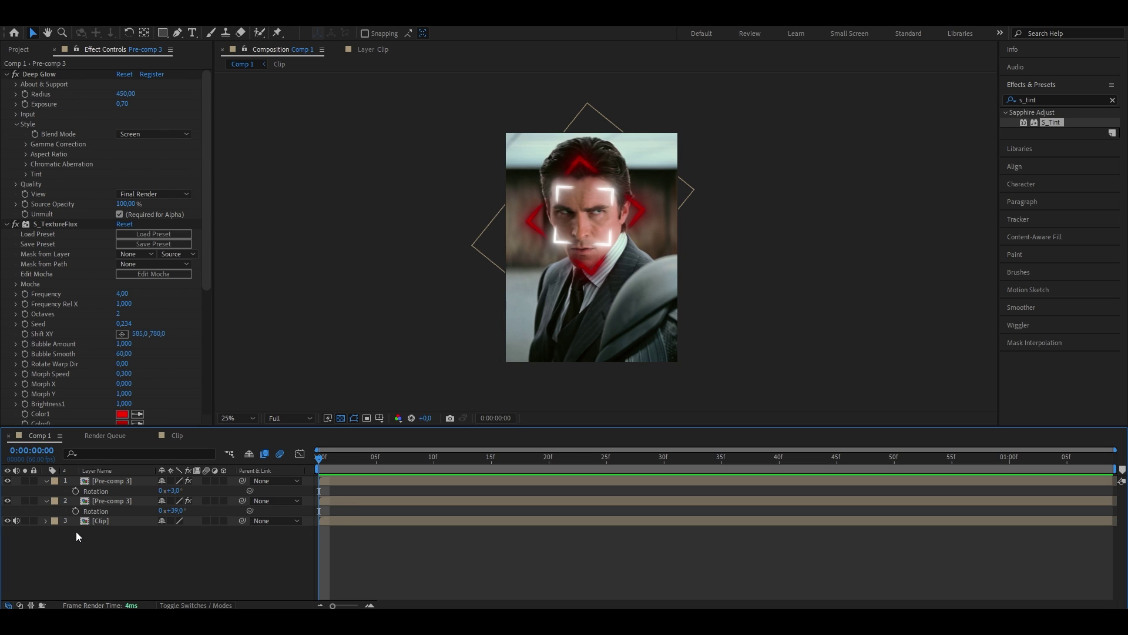
Step: Keyframe the red frame's Rotation and preview its animation
{"action": "left_click", "coordinate": [75, 510]}
{"action": "key", "text": "space"}
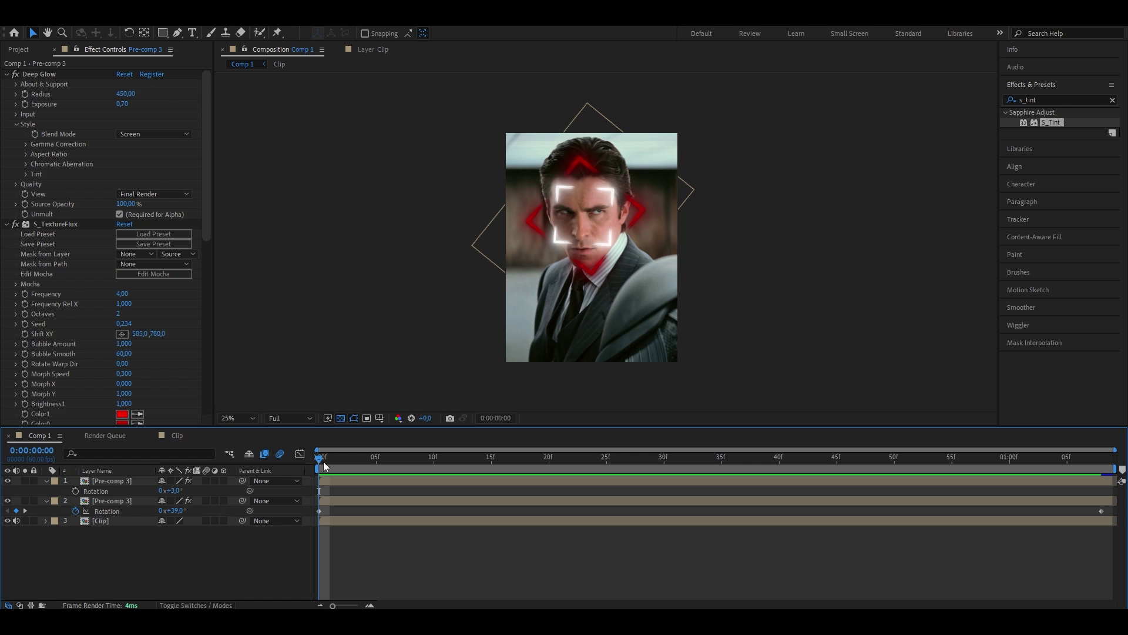
{"action": "mouse_move", "coordinate": [321, 466]}
{"action": "left_mouse_down"}
{"action": "mouse_move", "coordinate": [646, 496]}
{"action": "mouse_move", "coordinate": [314, 487]}
{"action": "left_mouse_up"}
Step: Keyframe the white frame's Rotation to -93° at the end and preview both spinning
{"action": "left_click", "coordinate": [75, 490]}
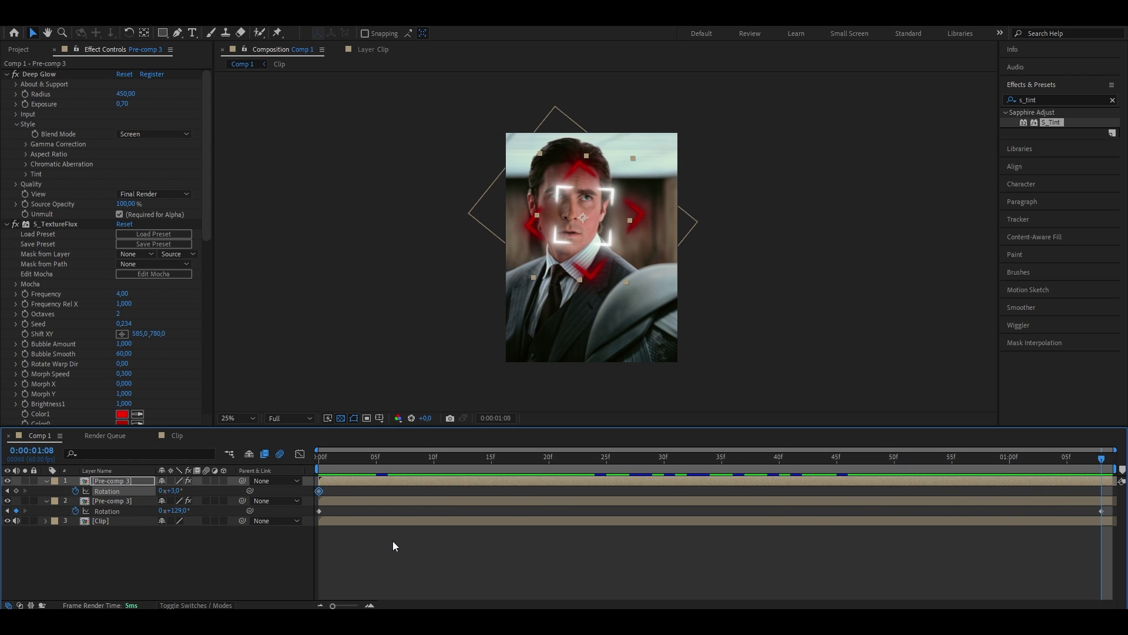
{"action": "left_click", "coordinate": [366, 535]}
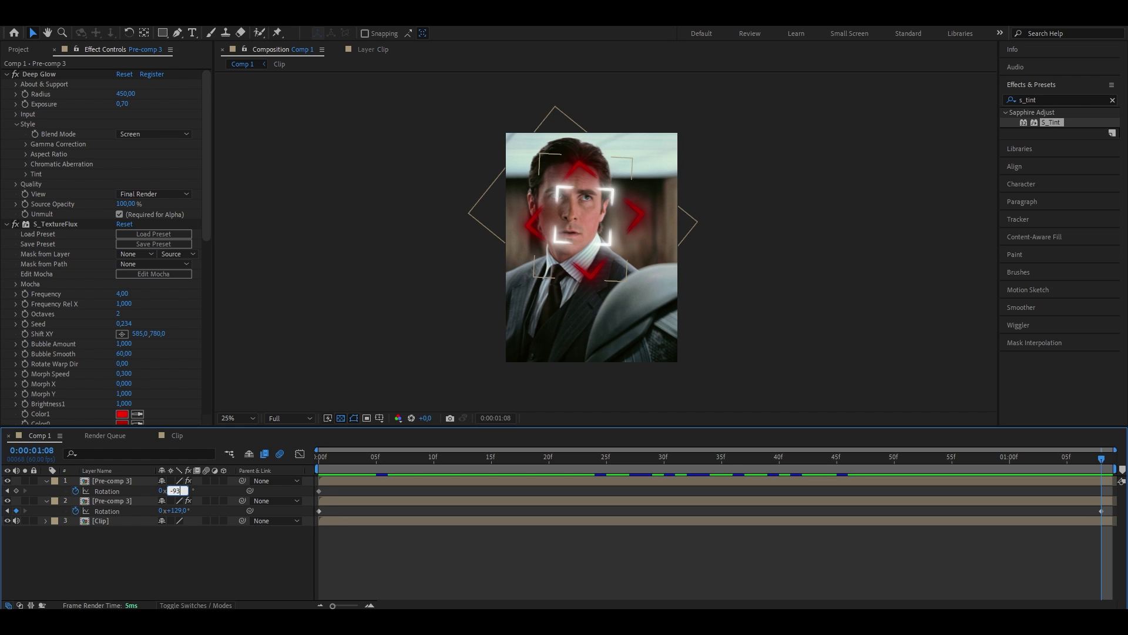
{"action": "key", "text": "Return"}
{"action": "key", "text": "space"}
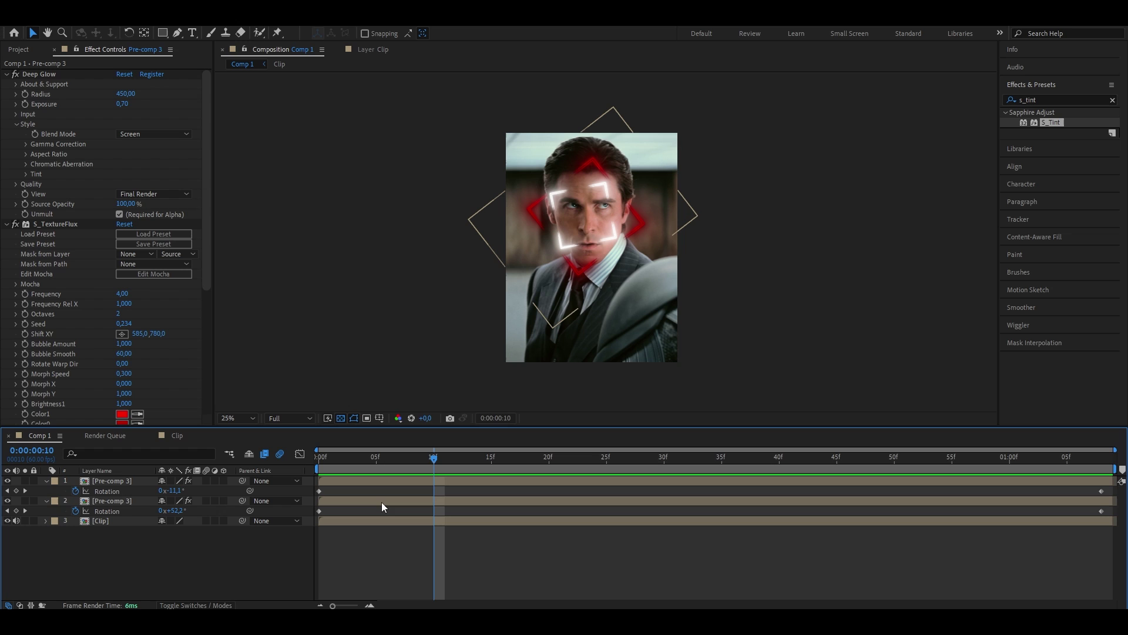
Step: Pre-compose both frame layers into Pre-comp 4, moving all attributes
{"action": "left_click", "coordinate": [382, 502]}
{"action": "left_click", "coordinate": [387, 480], "text": "shift"}
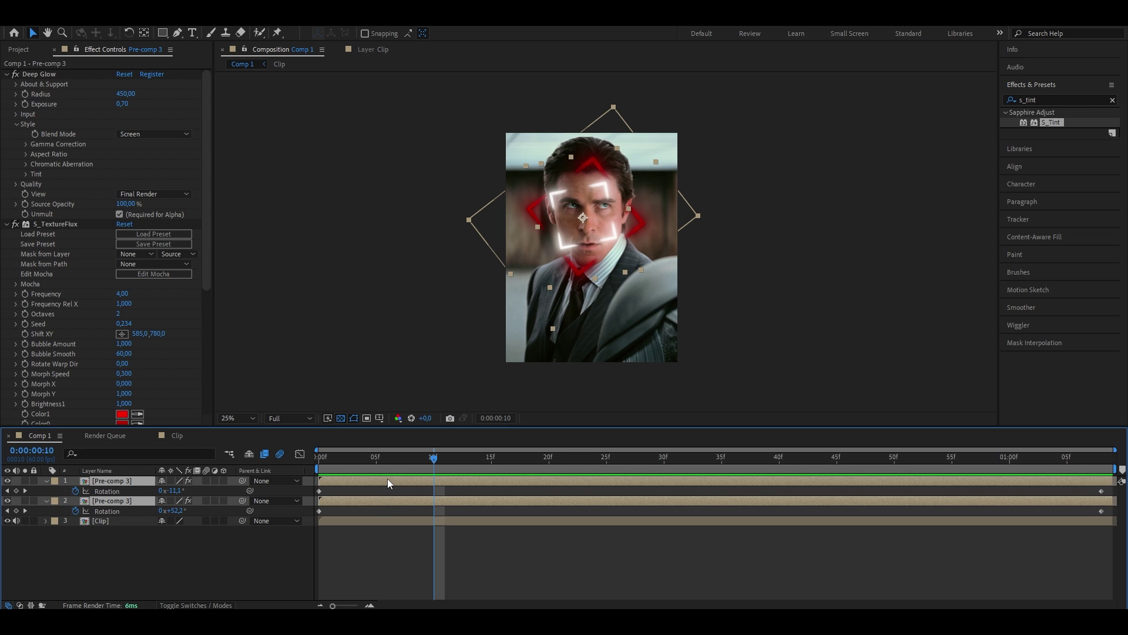
{"action": "key", "text": "ctrl+shift+c"}
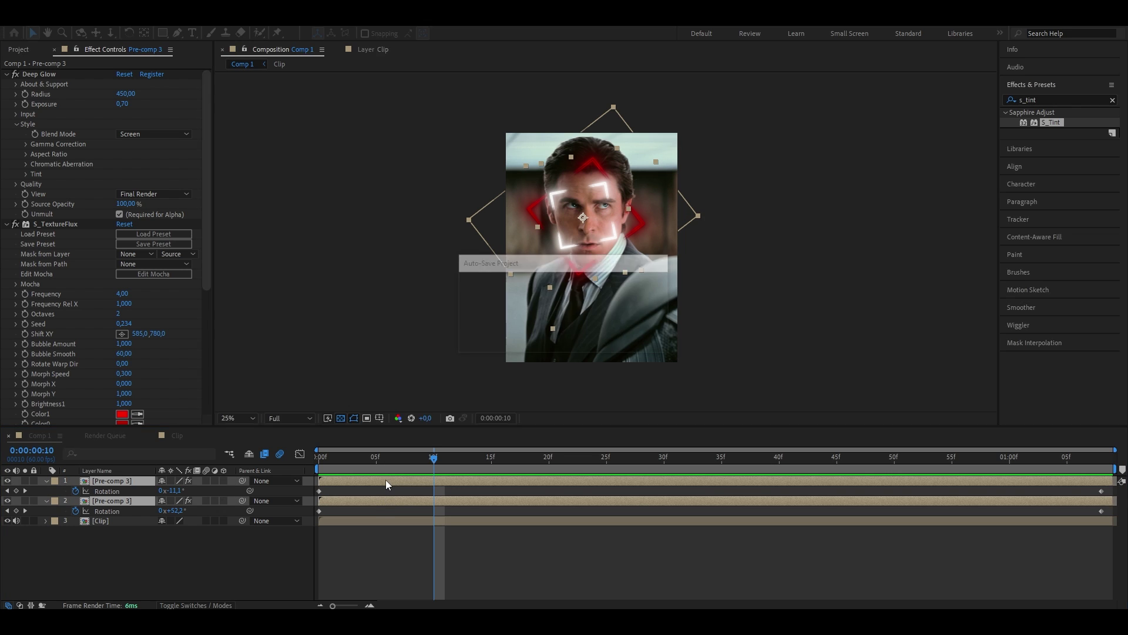
{"action": "left_click", "coordinate": [448, 304]}
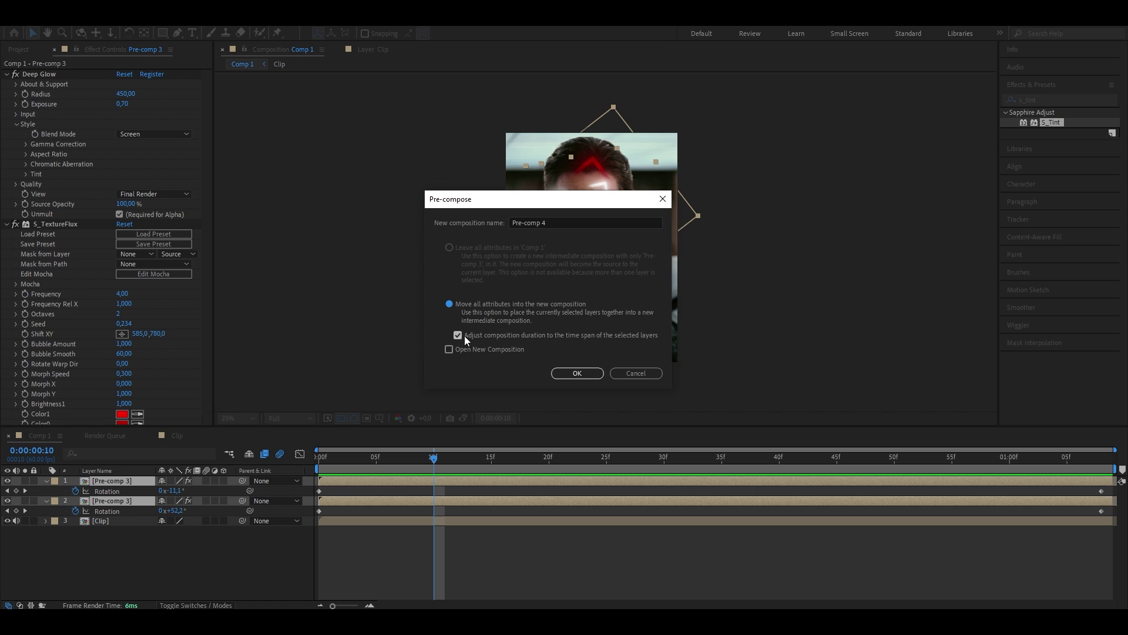
{"action": "left_click", "coordinate": [577, 374]}
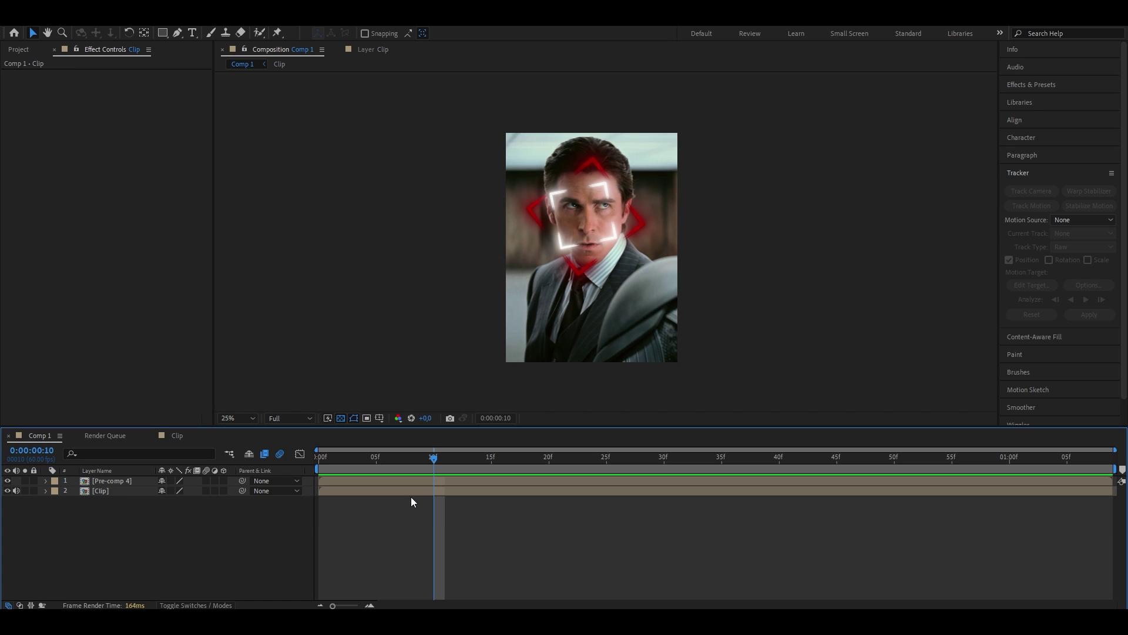
Step: Open the Clip footage layer in its own Layer viewer
{"action": "left_click", "coordinate": [410, 495]}
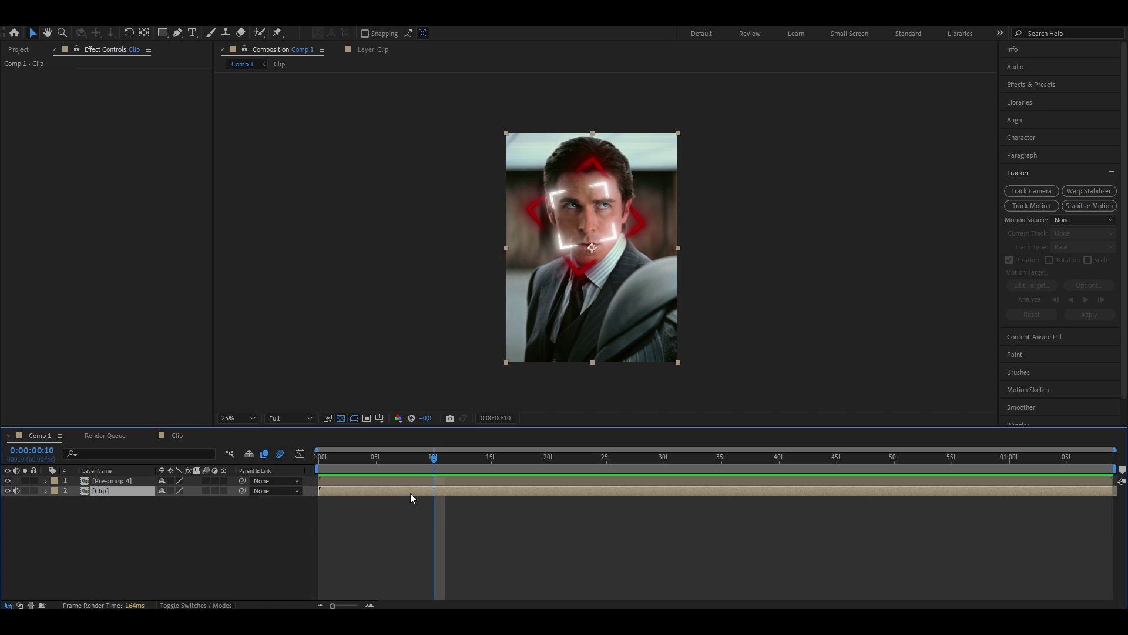
{"action": "right_click", "coordinate": [410, 496]}
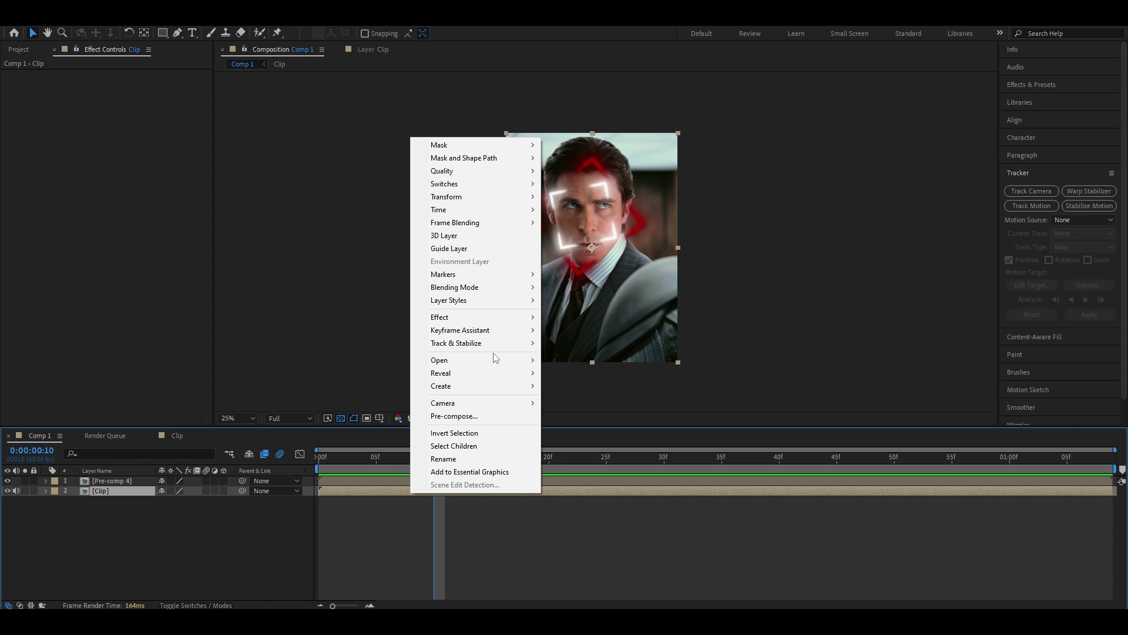
{"action": "mouse_move", "coordinate": [492, 356]}
{"action": "left_click", "coordinate": [555, 371]}
{"action": "scroll", "coordinate": [606, 304], "scroll_direction": "down", "scroll_amount": 2}
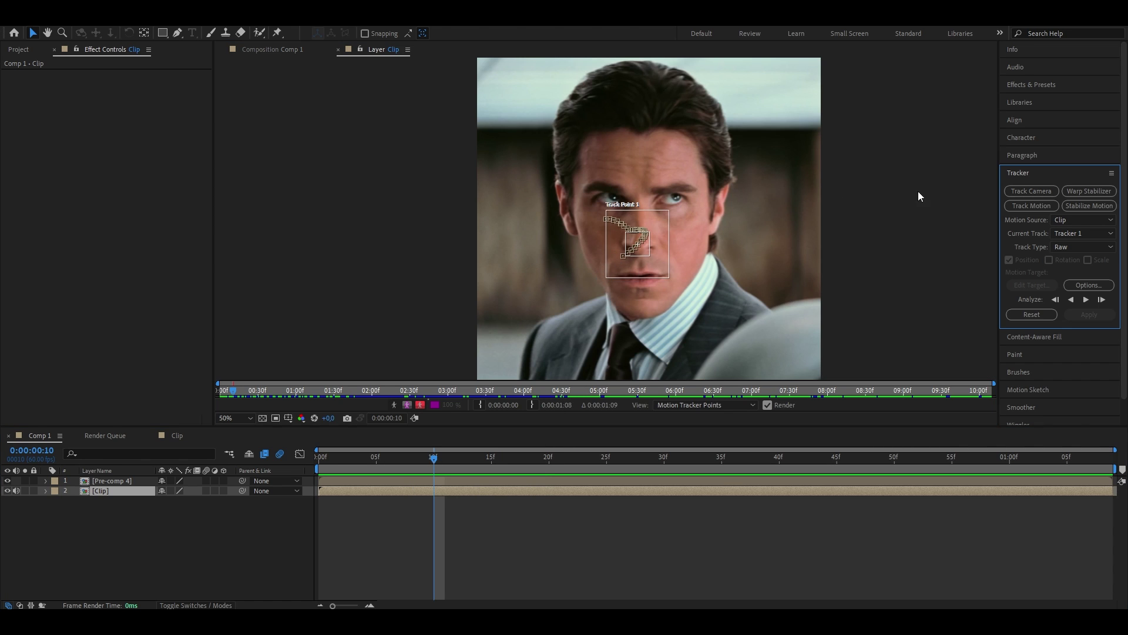
Step: Set the track type to Transform, target Pre-comp 4, and apply the face tracking
{"action": "left_click", "coordinate": [1049, 249]}
{"action": "left_click", "coordinate": [1046, 269]}
{"action": "left_click", "coordinate": [1024, 286]}
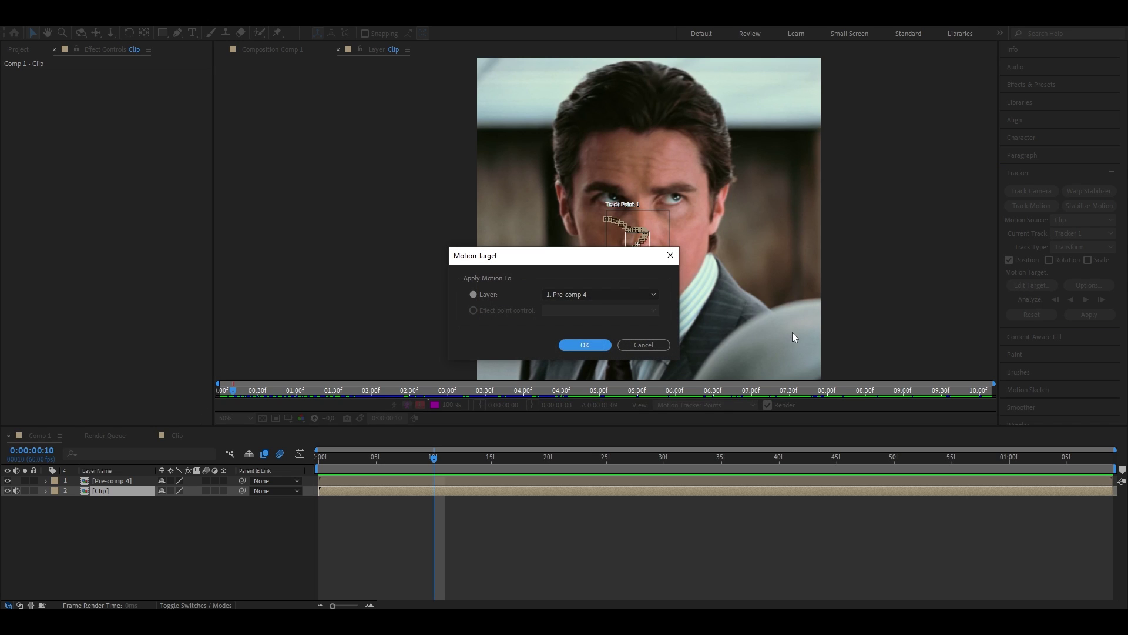
{"action": "left_click", "coordinate": [591, 292]}
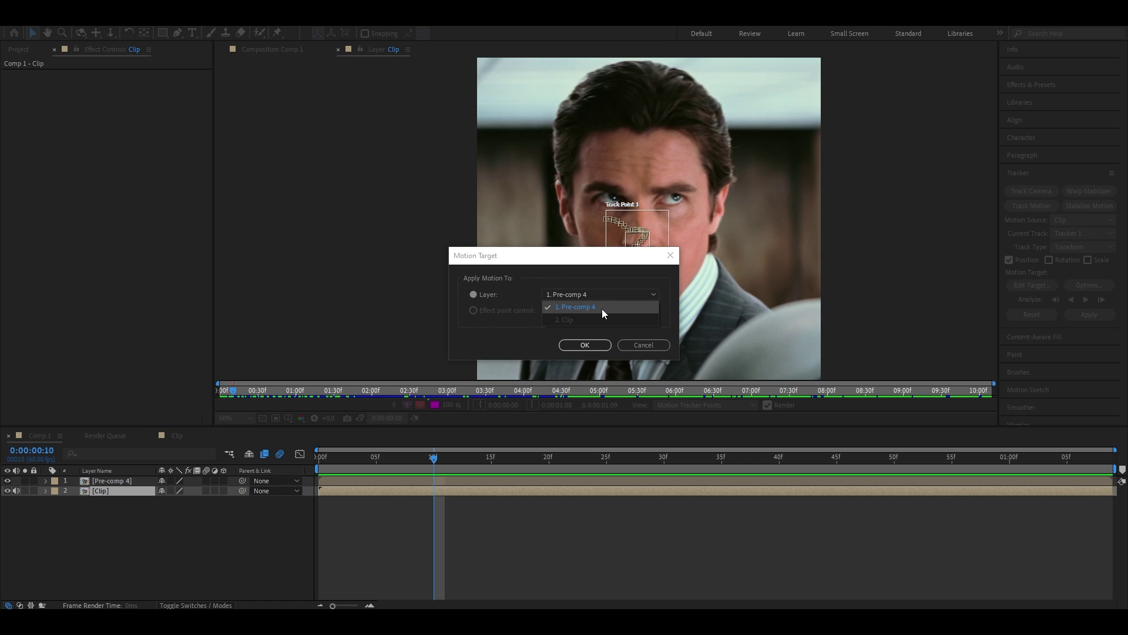
{"action": "left_click", "coordinate": [603, 307]}
{"action": "left_click", "coordinate": [581, 344]}
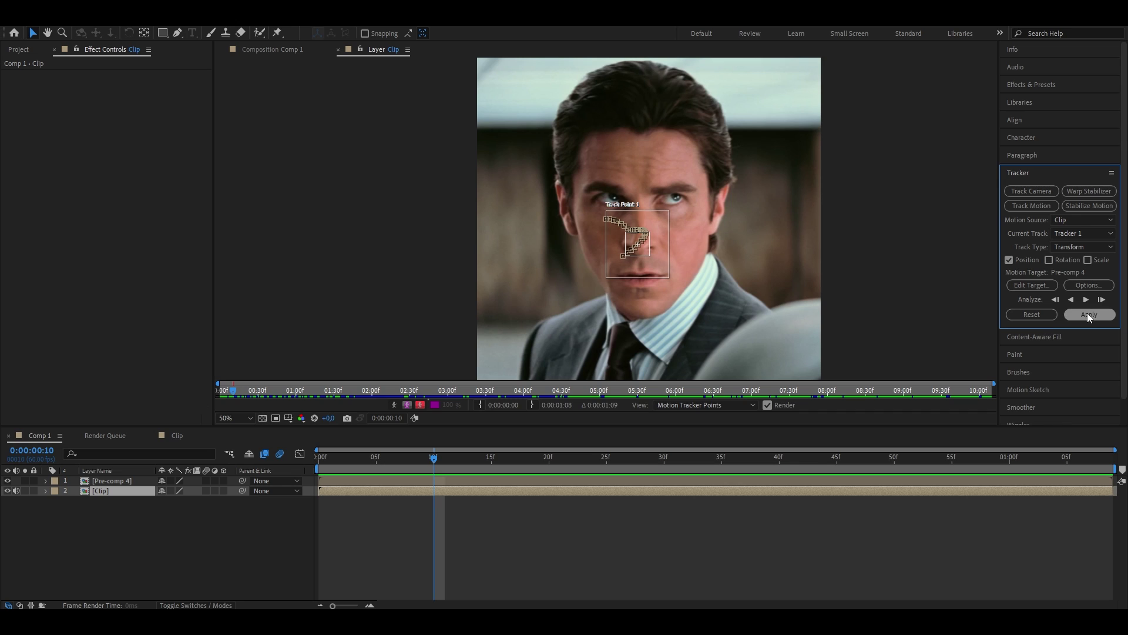
{"action": "left_click", "coordinate": [1088, 315]}
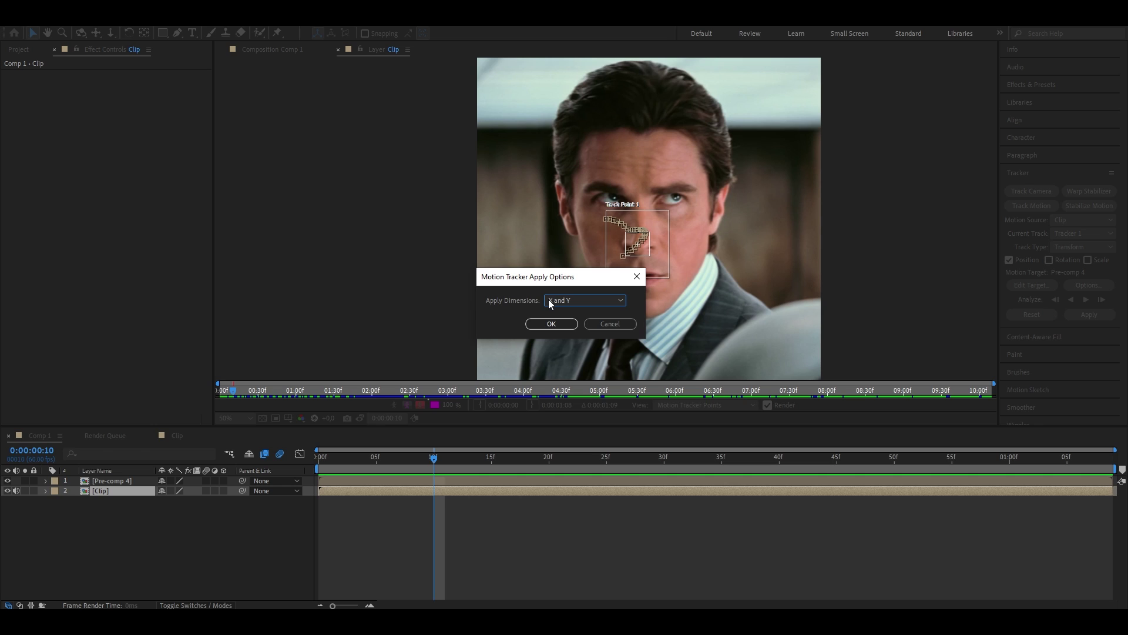
Step: Apply the tracking in X and Y and scrub the timeline to check it
{"action": "left_click", "coordinate": [538, 323]}
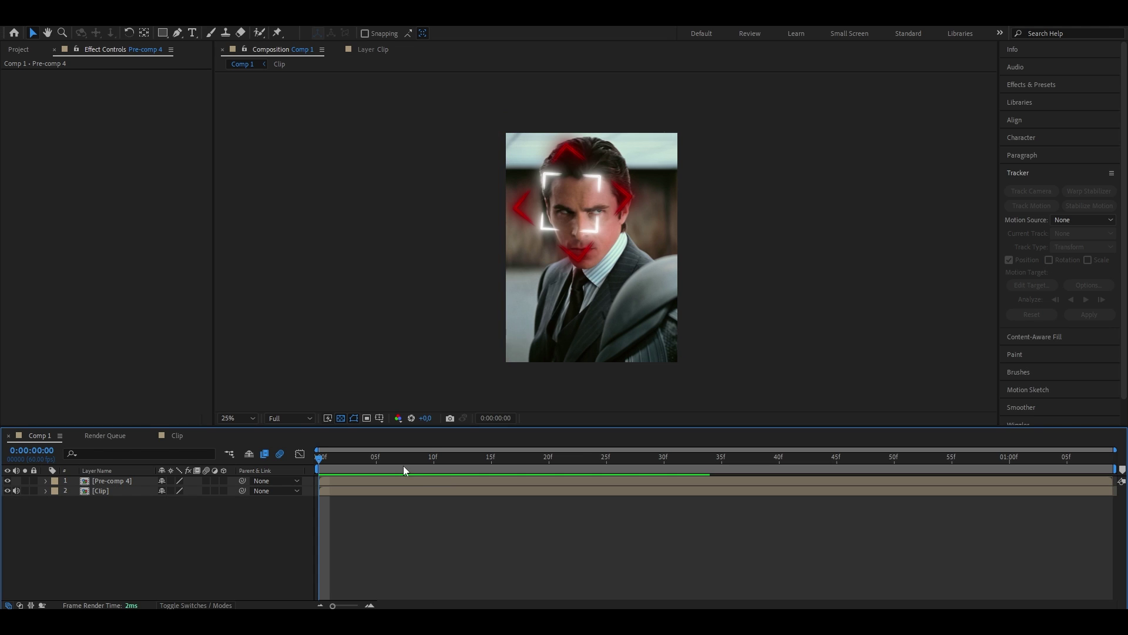
{"action": "key", "text": "space"}
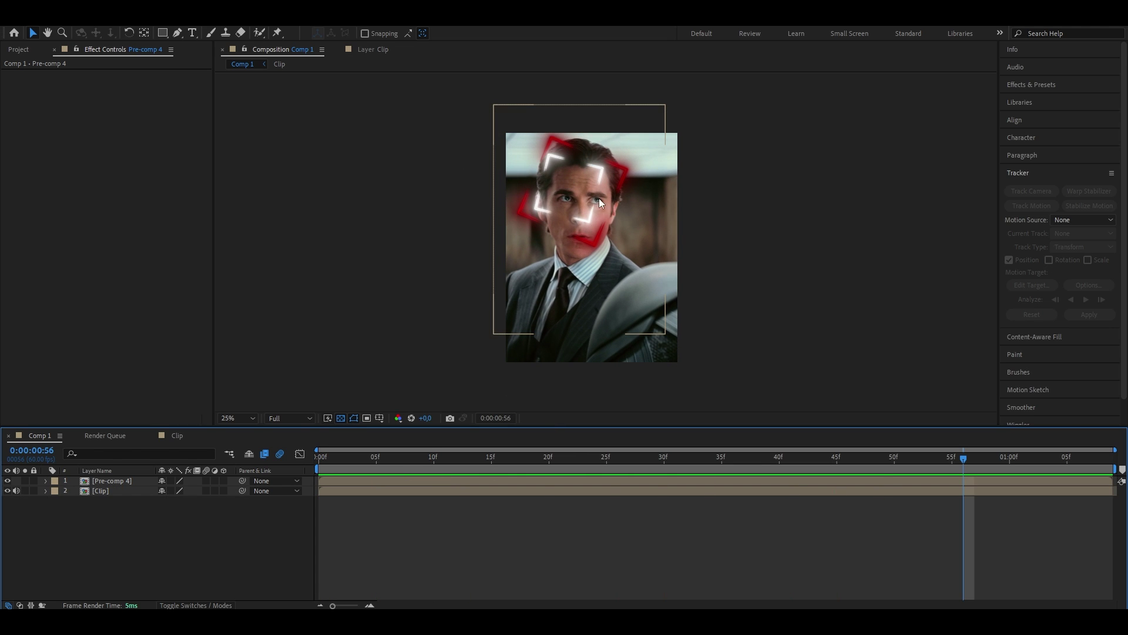
{"action": "left_click_drag", "start_coordinate": [465, 458], "coordinate": [906, 458]}
{"action": "left_click", "coordinate": [383, 457]}
Step: Pre-compose Pre-comp 4 into Pre-comp 4 Comp 1 and return to the first frame
{"action": "left_click", "coordinate": [381, 480]}
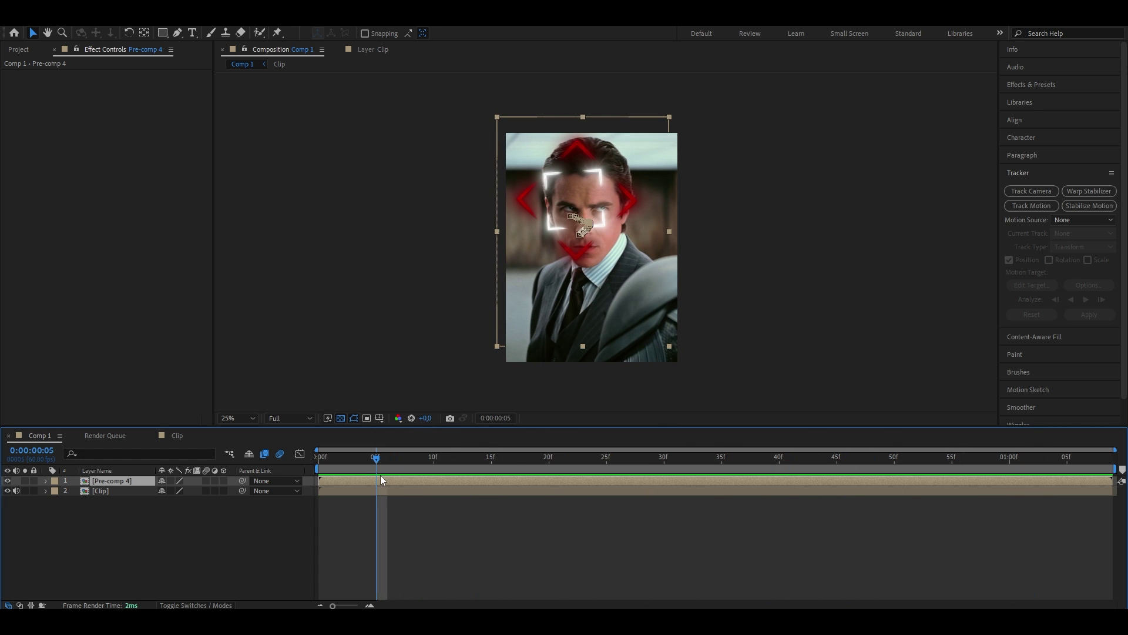
{"action": "key", "text": "ctrl+shift+c"}
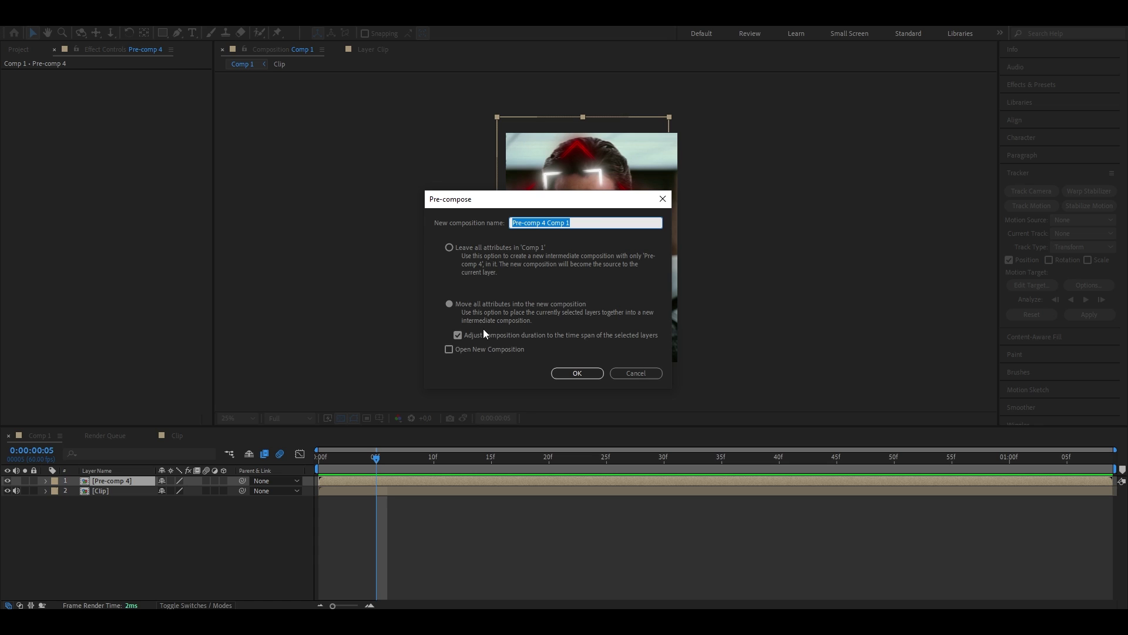
{"action": "key", "text": "Return"}
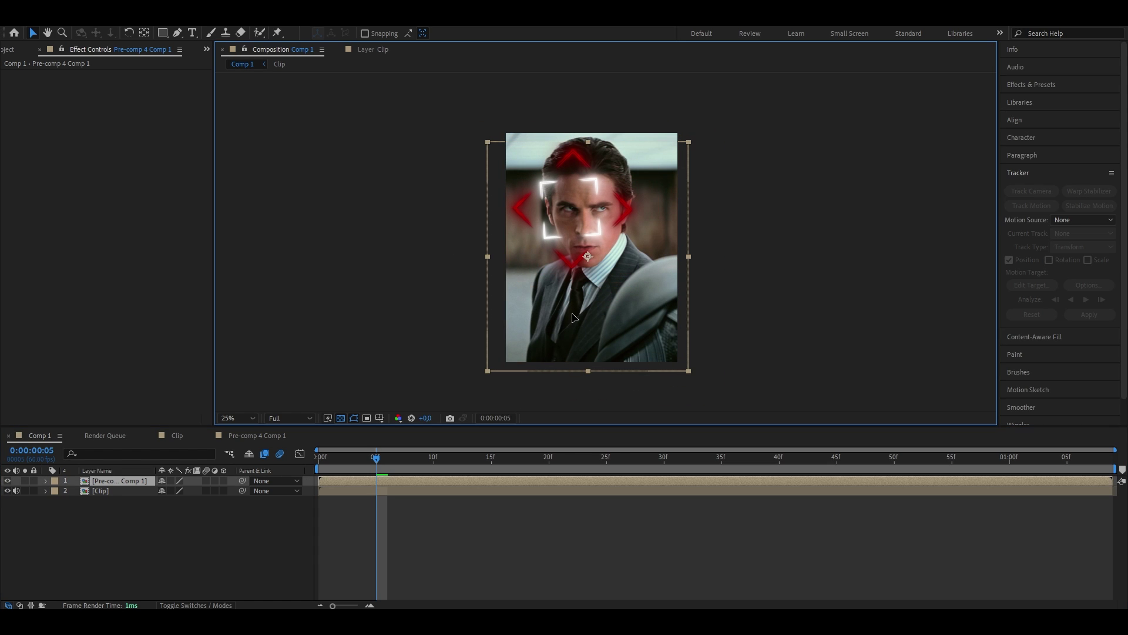
{"action": "left_click", "coordinate": [408, 516]}
{"action": "key", "text": "Home"}
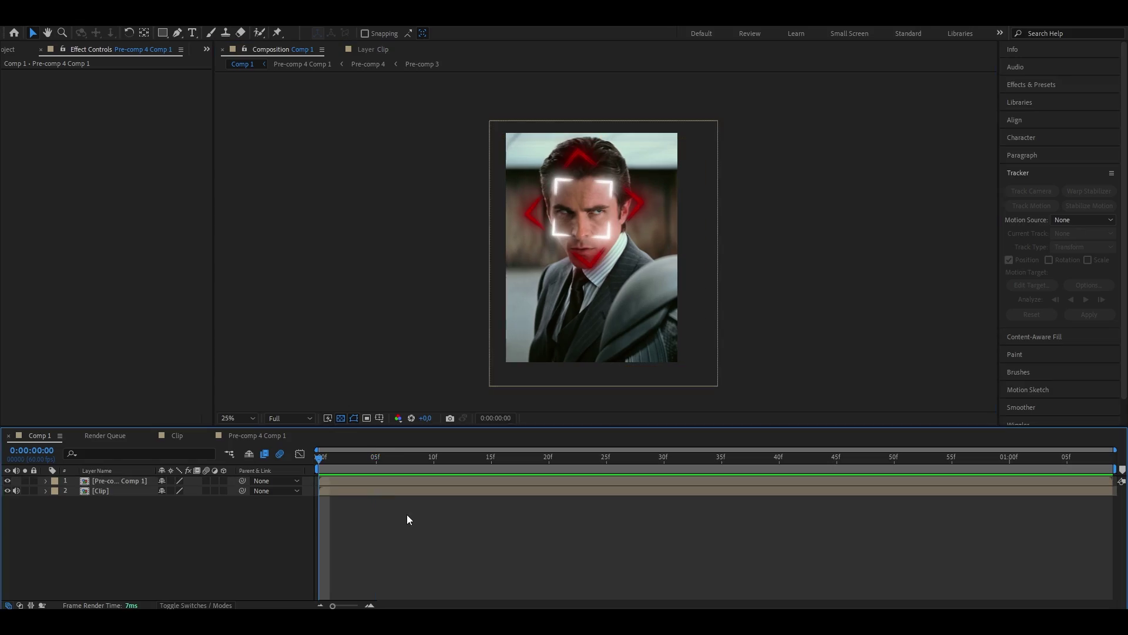